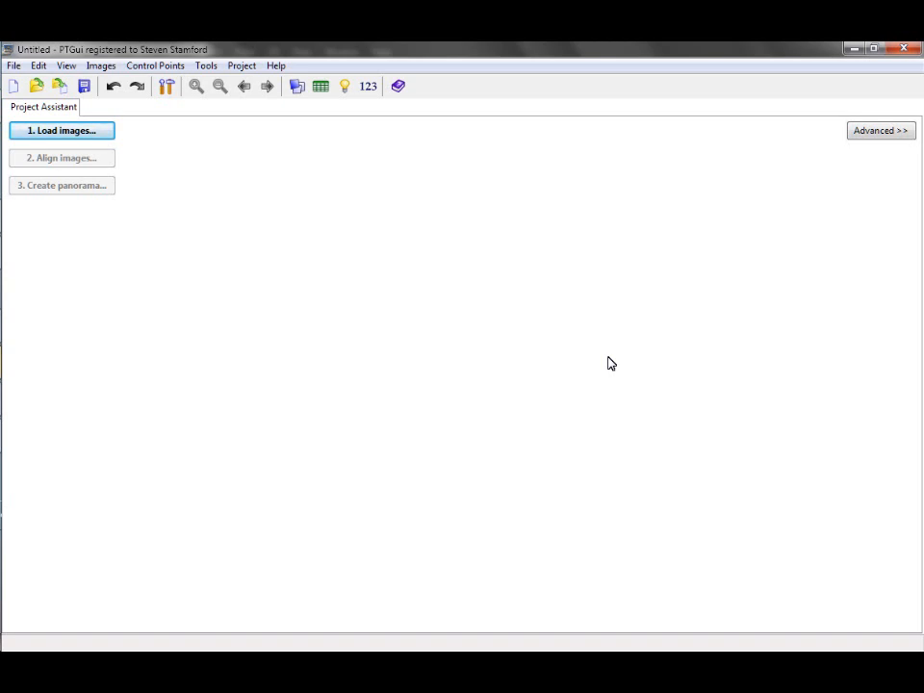
Load the image azimuth logo tutorial 1.jpg from the Tutorial folder into the project
click(84, 138)
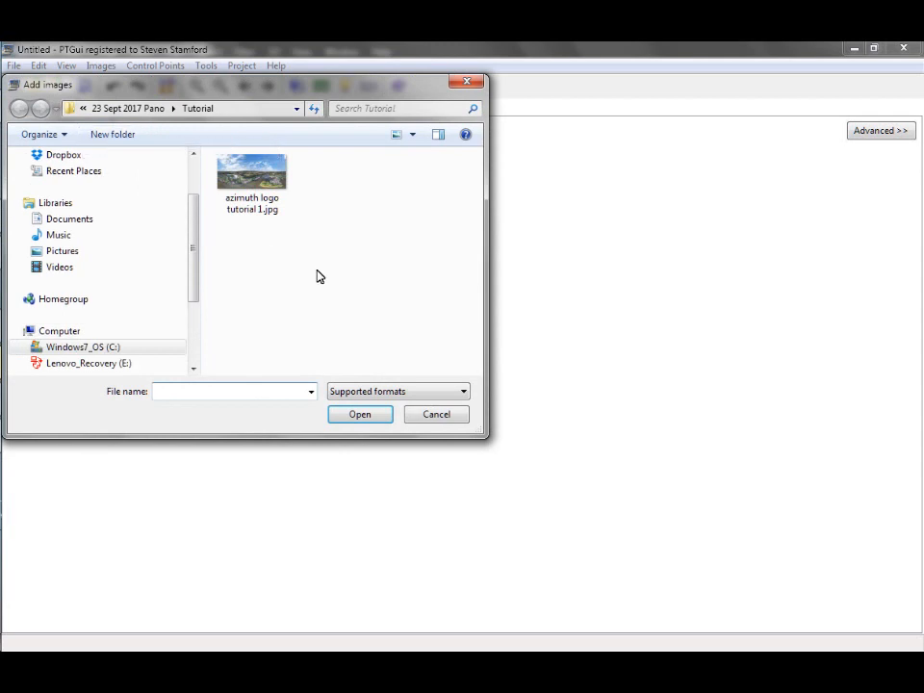
click(262, 167)
click(355, 417)
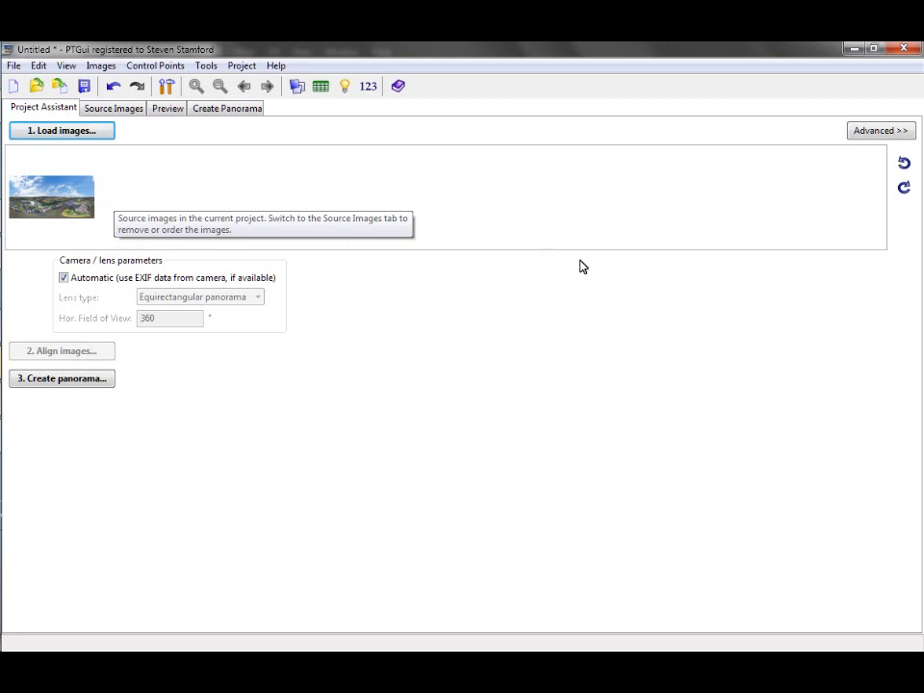
Switch to the advanced interface and set the panorama projection to Equirectangular (for spherical panoramas)
click(877, 134)
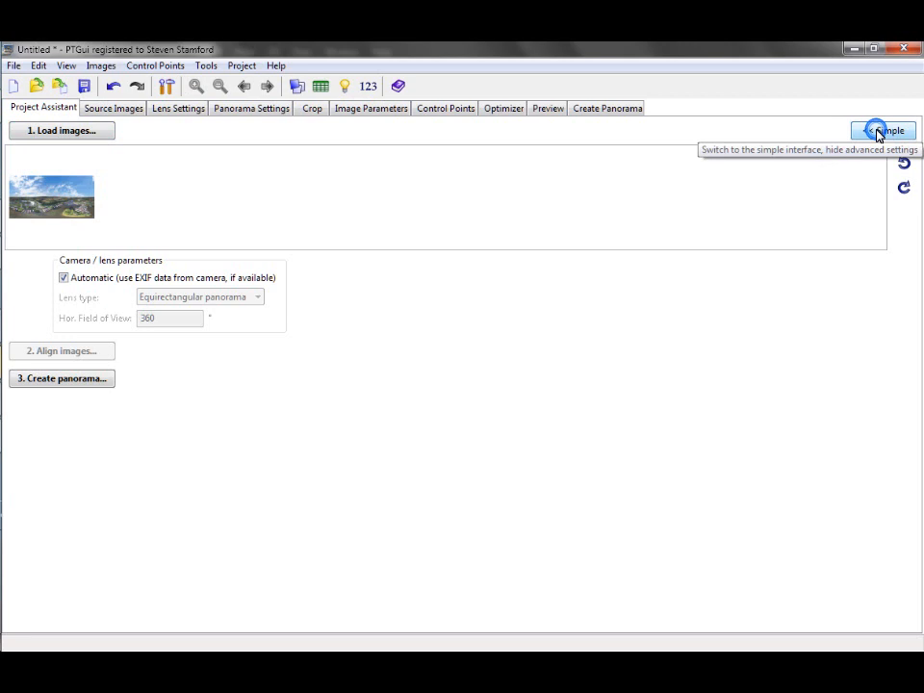
click(256, 112)
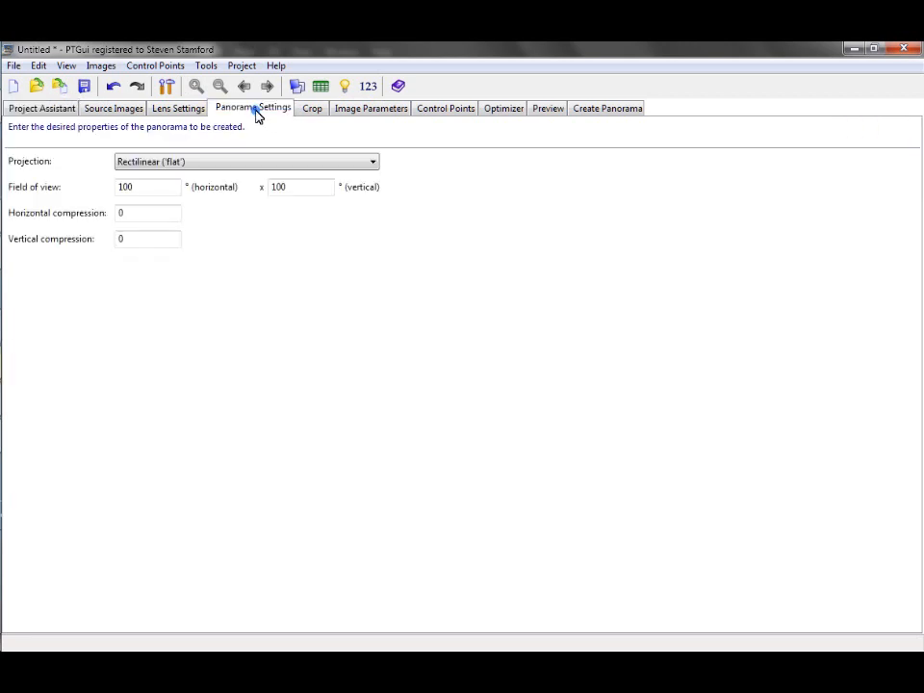
click(375, 166)
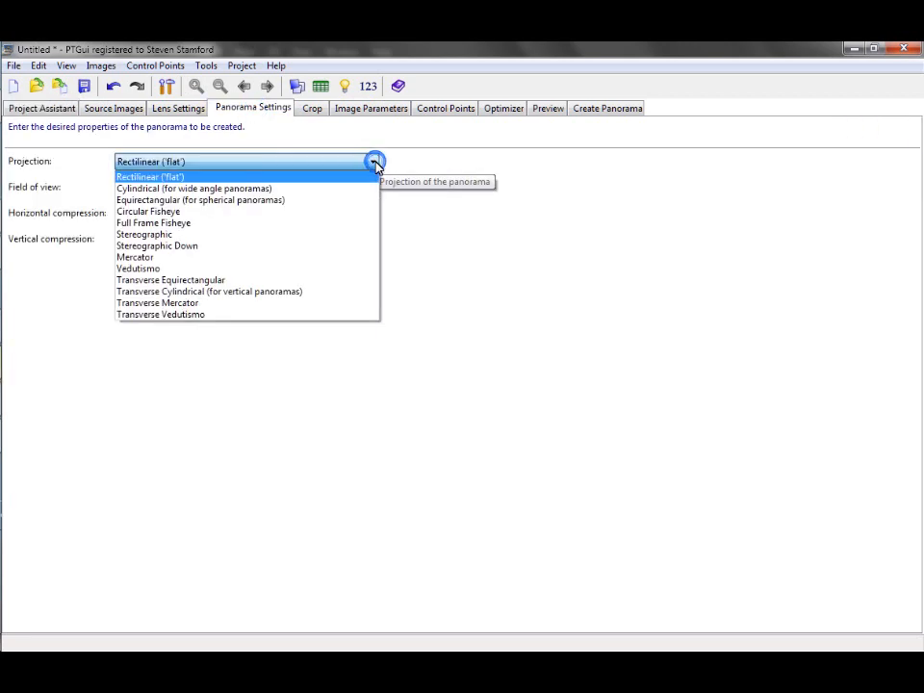
click(320, 204)
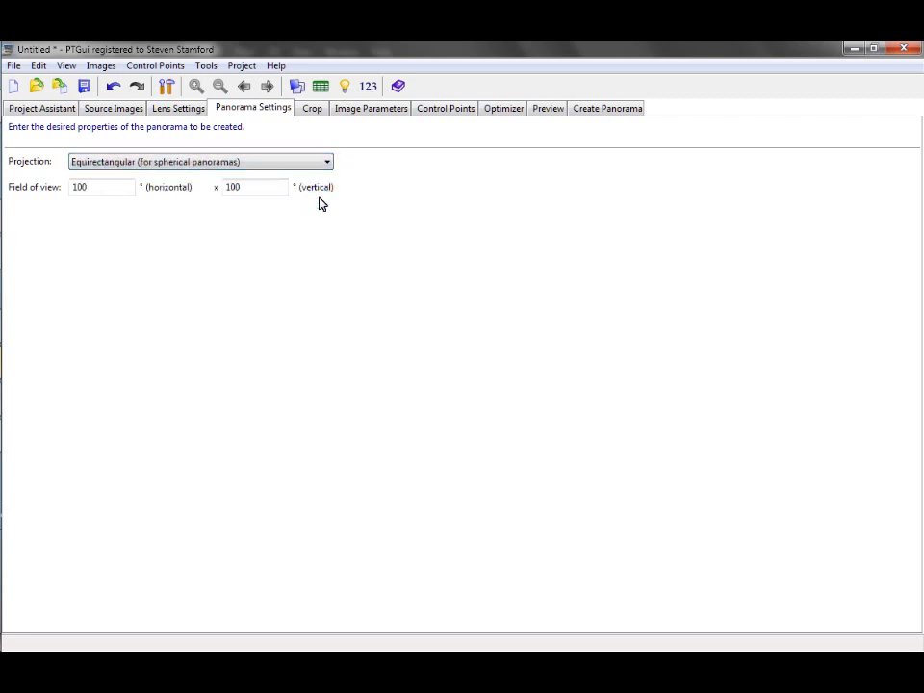
Set the panorama's field of view to 360° horizontal and 180° vertical
double_click(113, 193)
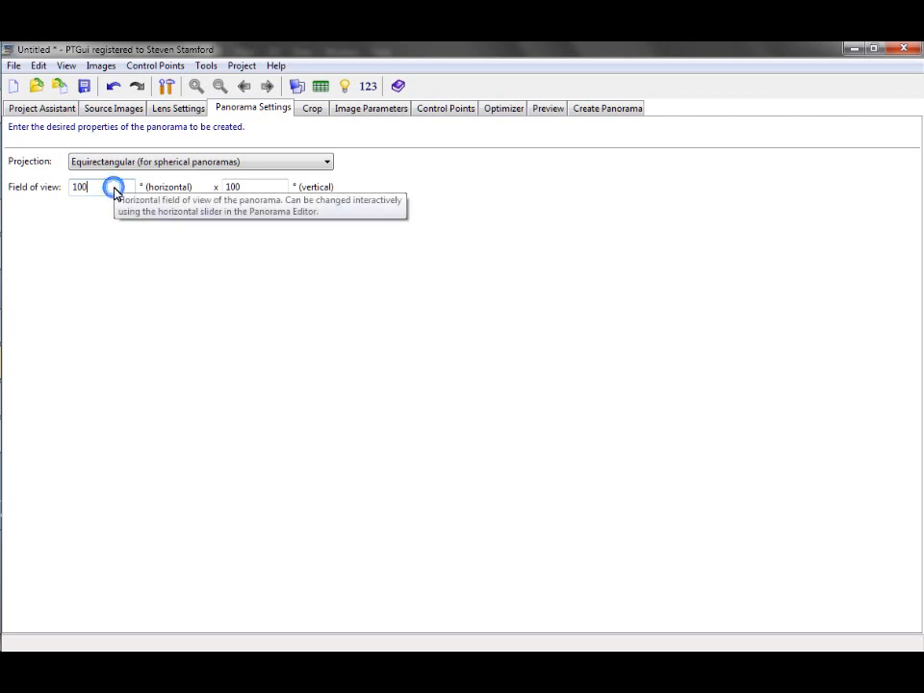
text(1)
key(BackSpace)
text(360)
click(273, 191)
key(BackSpace)
key(BackSpace)
text(80)
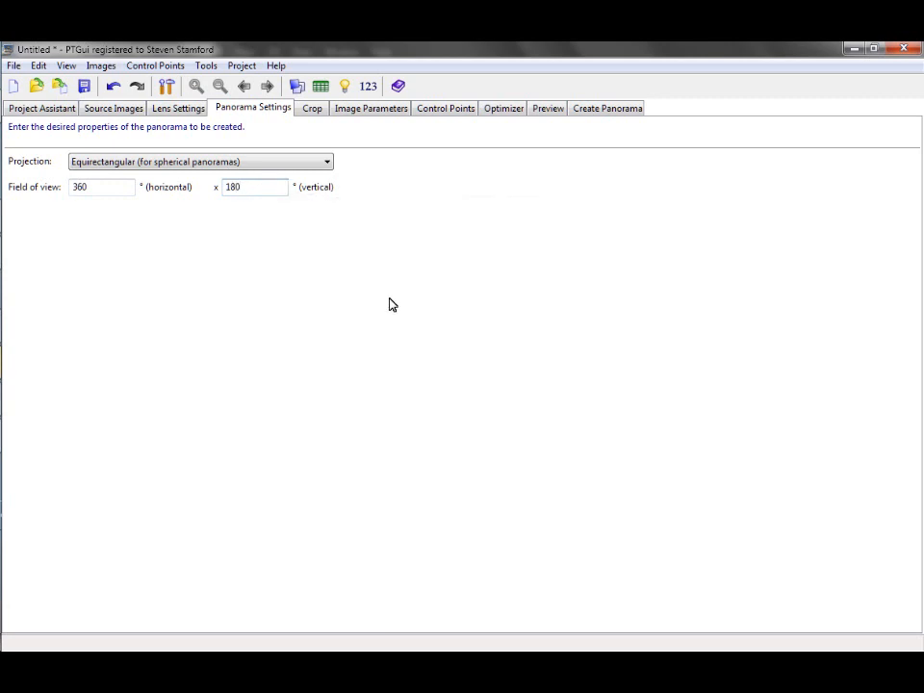
Set the pitch of image 0 to -90 in the image parameters
click(375, 112)
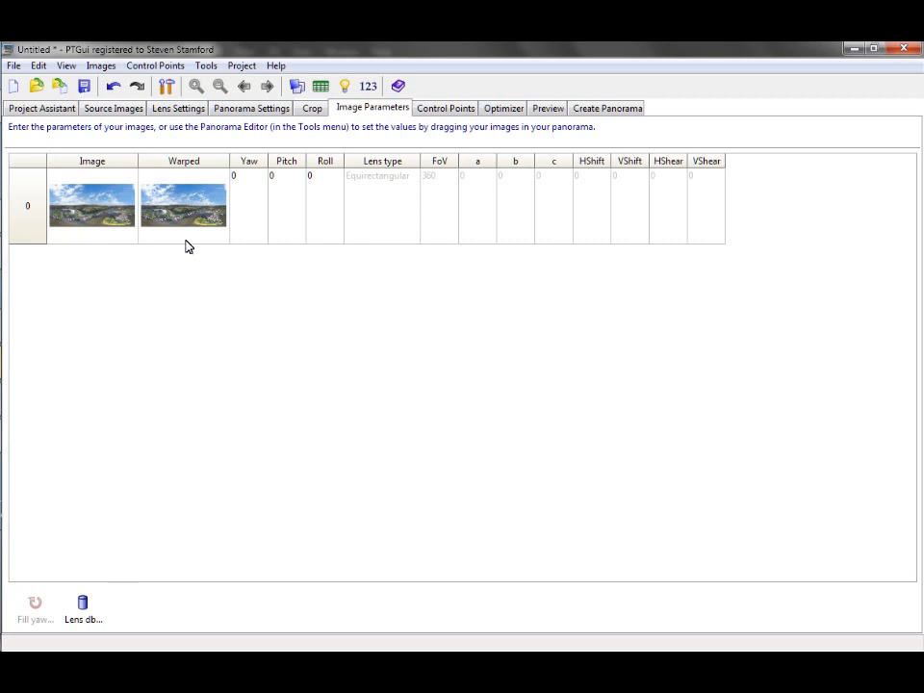
click(285, 183)
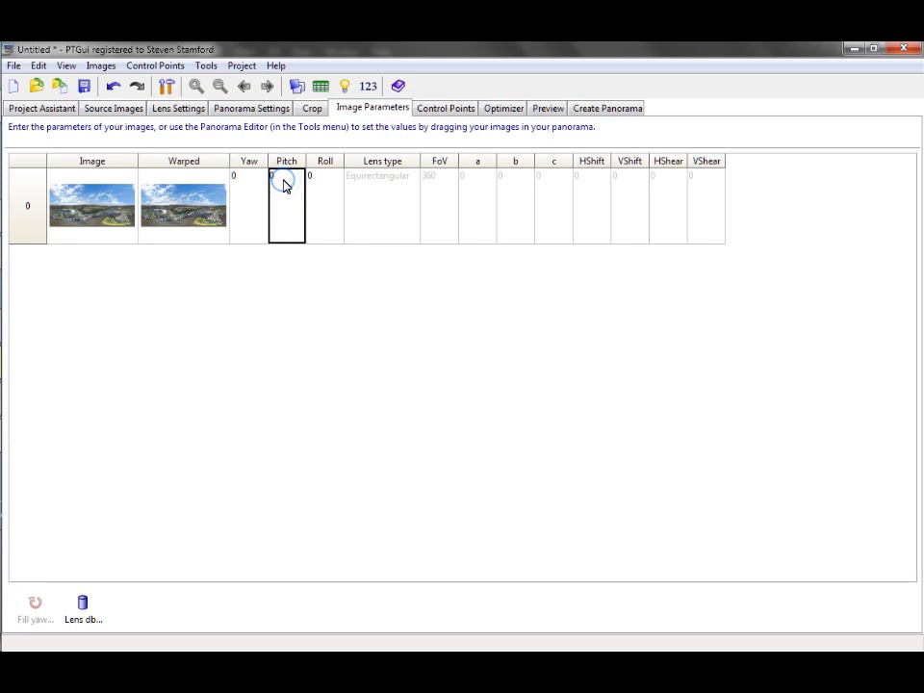
text(-90)
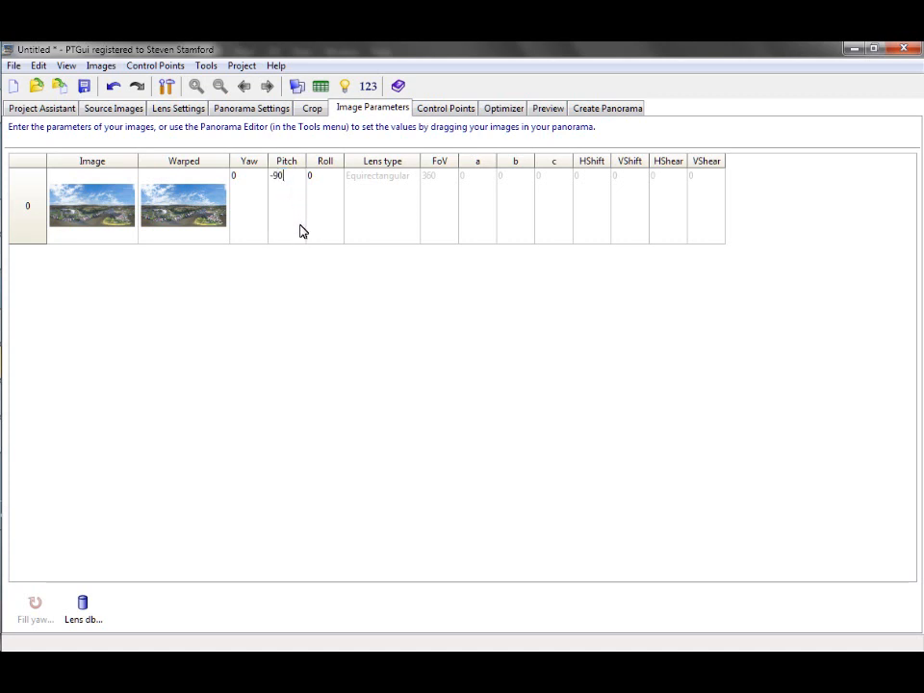
click(186, 242)
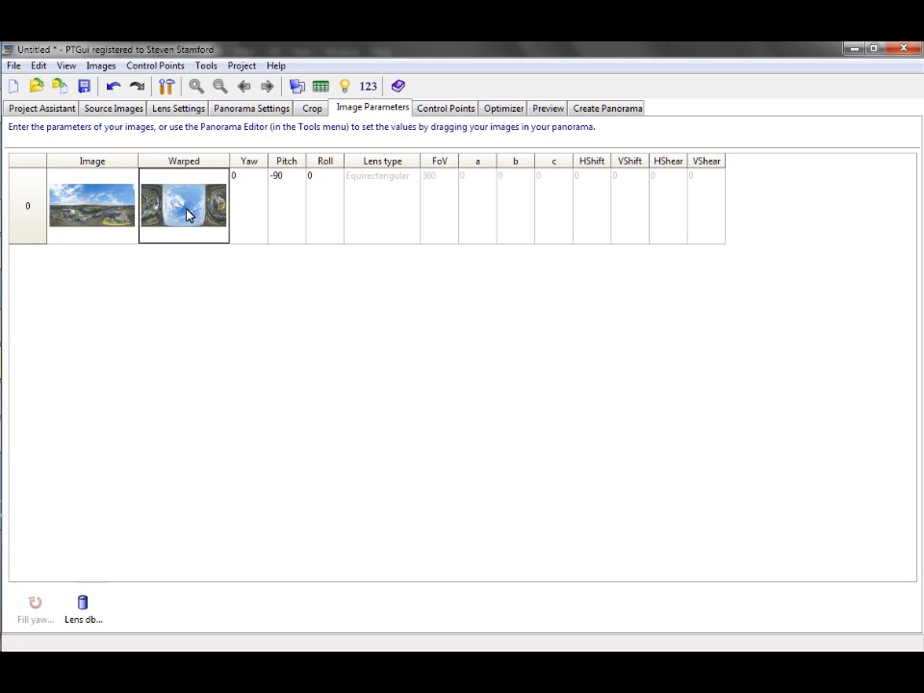
Set the output to the optimum size of 6000 × 3000 pixels and create the panorama
click(609, 109)
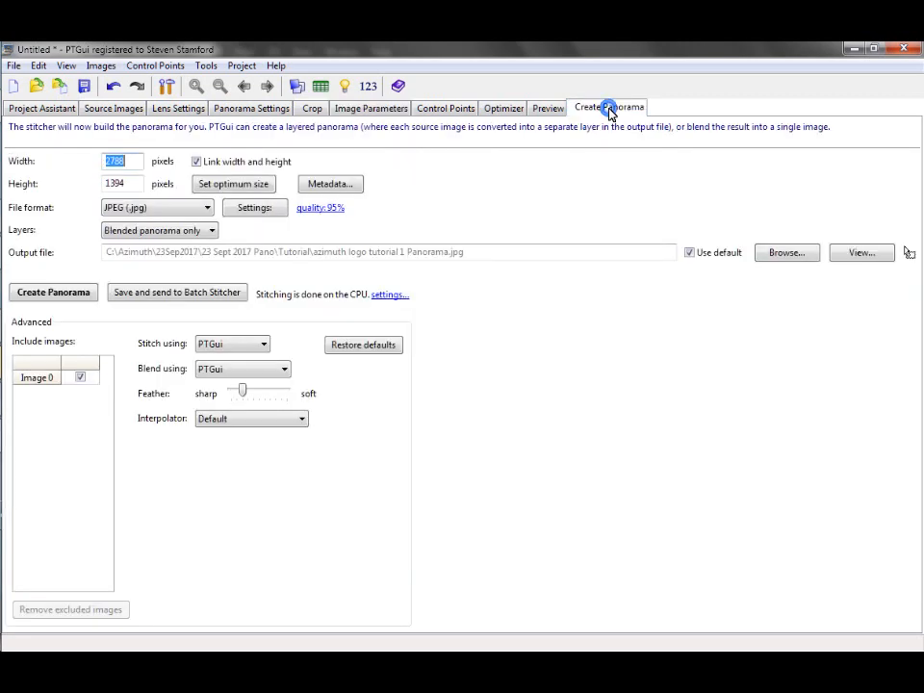
click(241, 188)
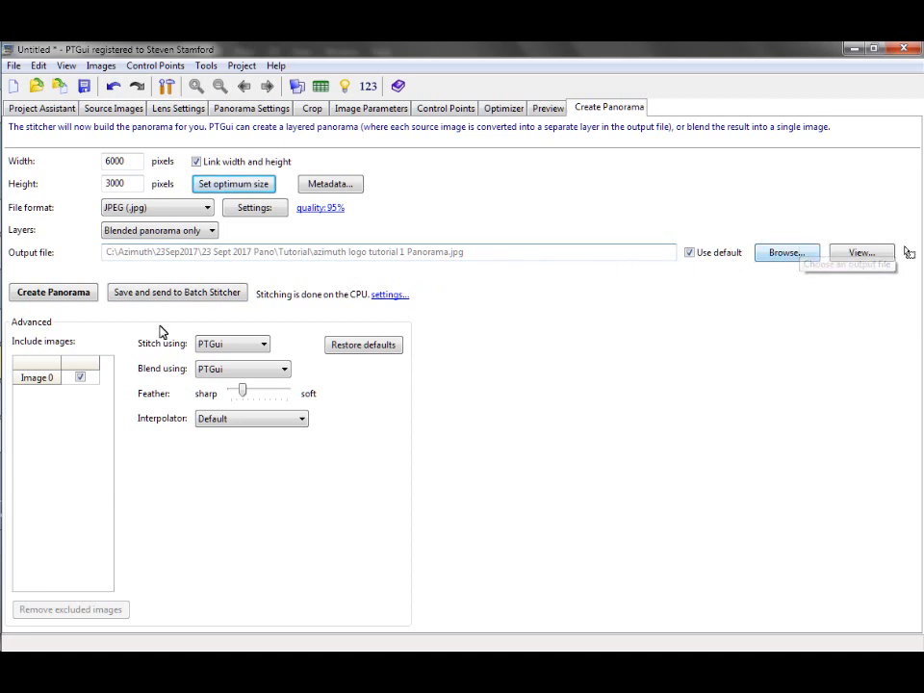
click(71, 301)
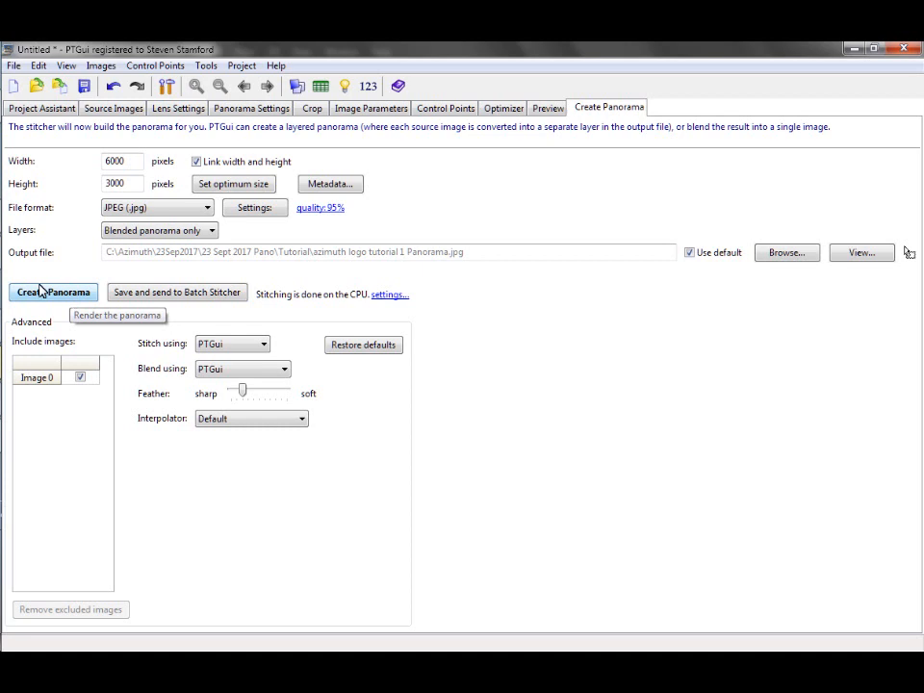
Switch to Adobe Bridge and open azimuth logo tutorial 1 Panorama.jpg from Azimuth > 23Sep2017 > 23 Sept 2017 Pano > Tutorial in Photoshop
mouse_move(2, 125)
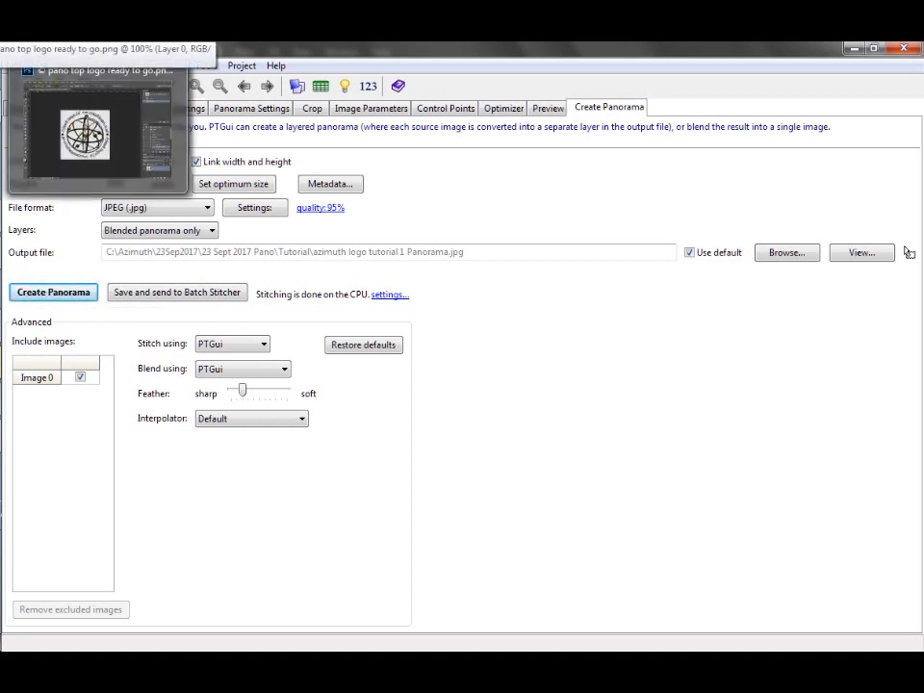
click(2, 181)
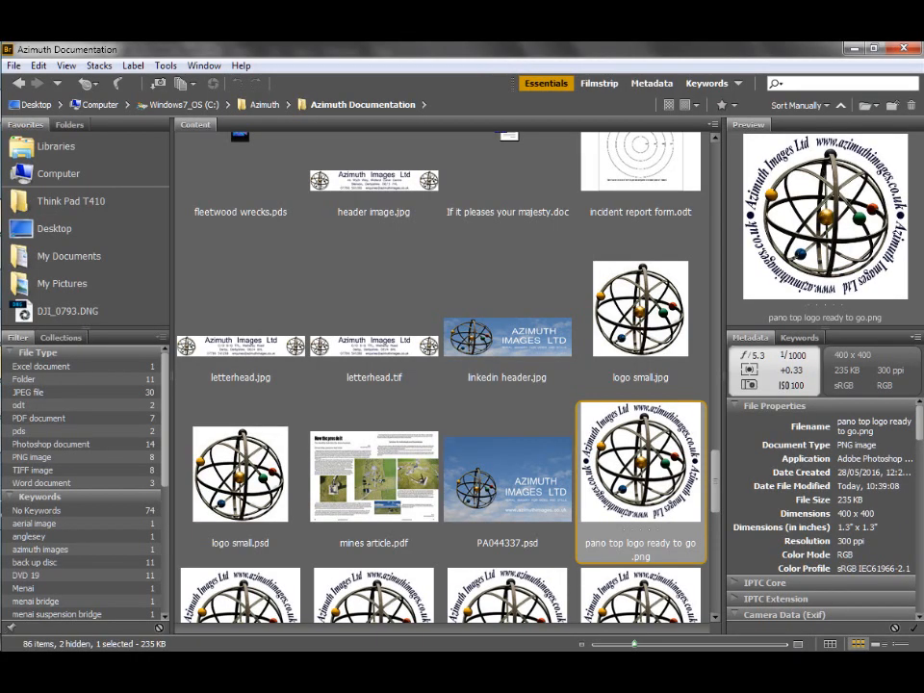
click(262, 107)
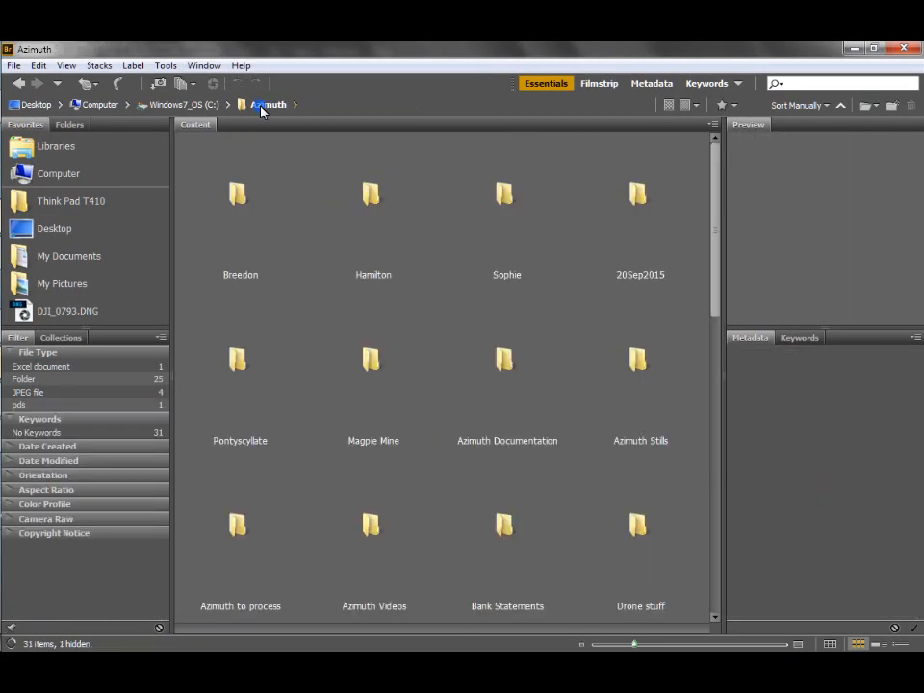
scroll(530, 430, down, 3)
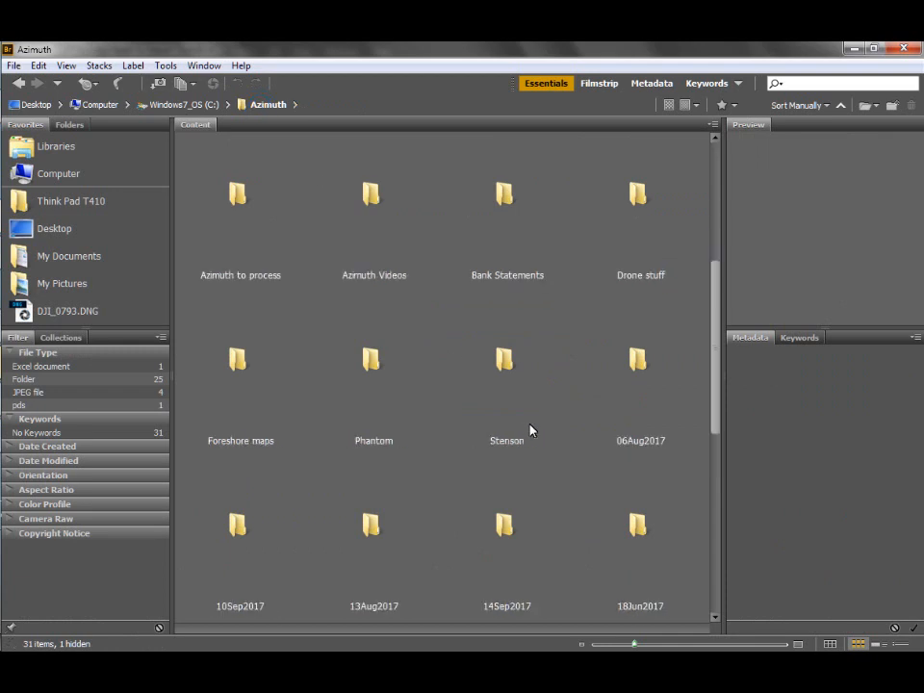
scroll(530, 431, down, 3)
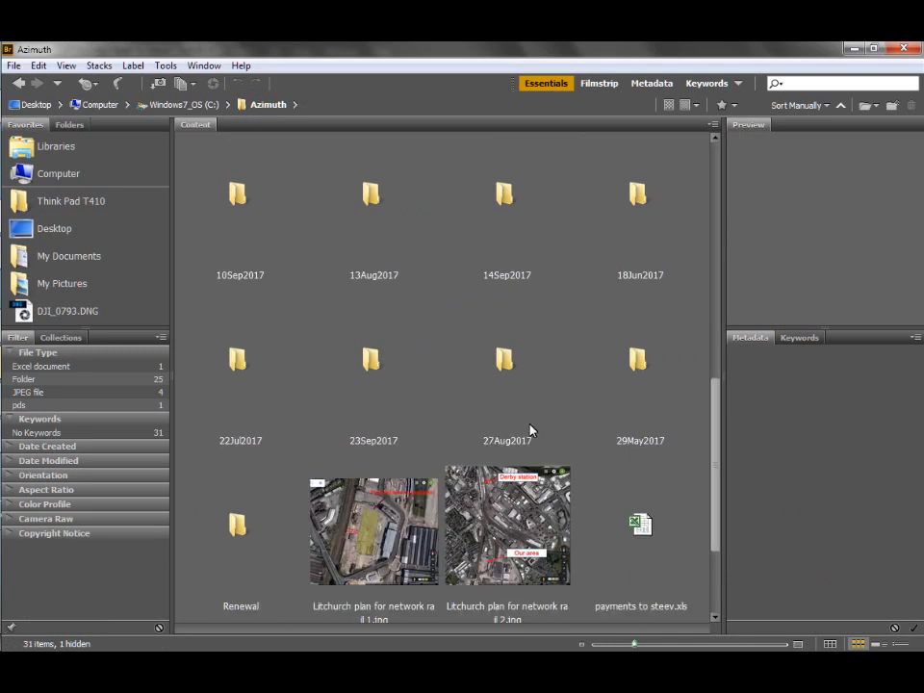
double_click(371, 362)
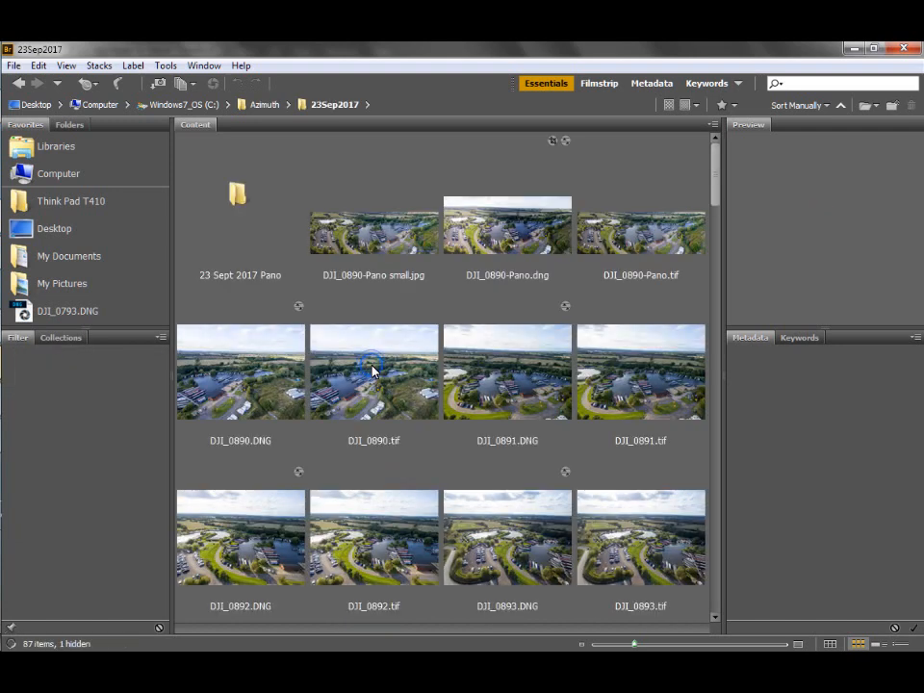
click(239, 223)
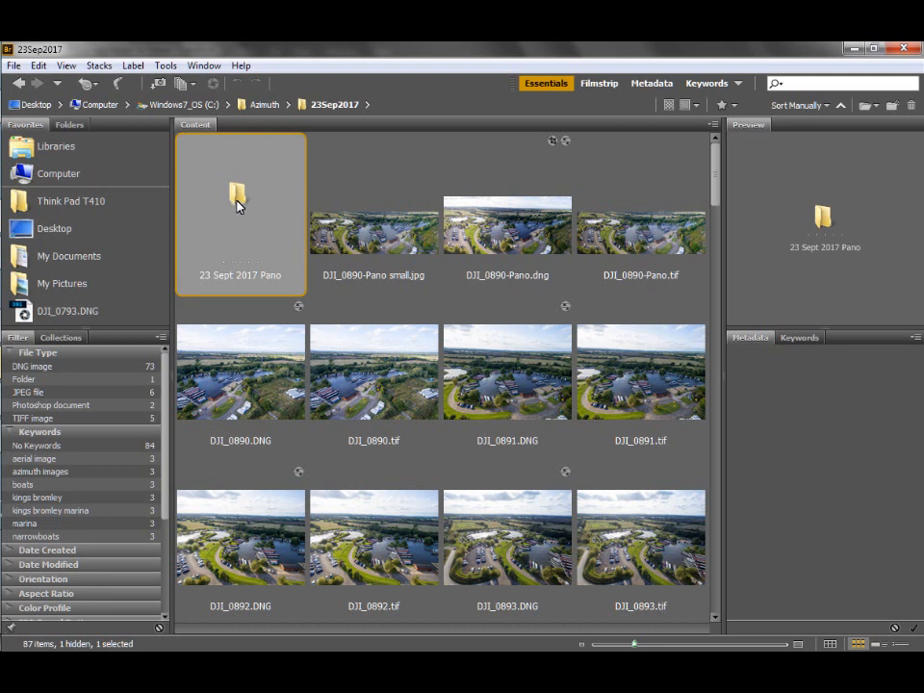
double_click(239, 198)
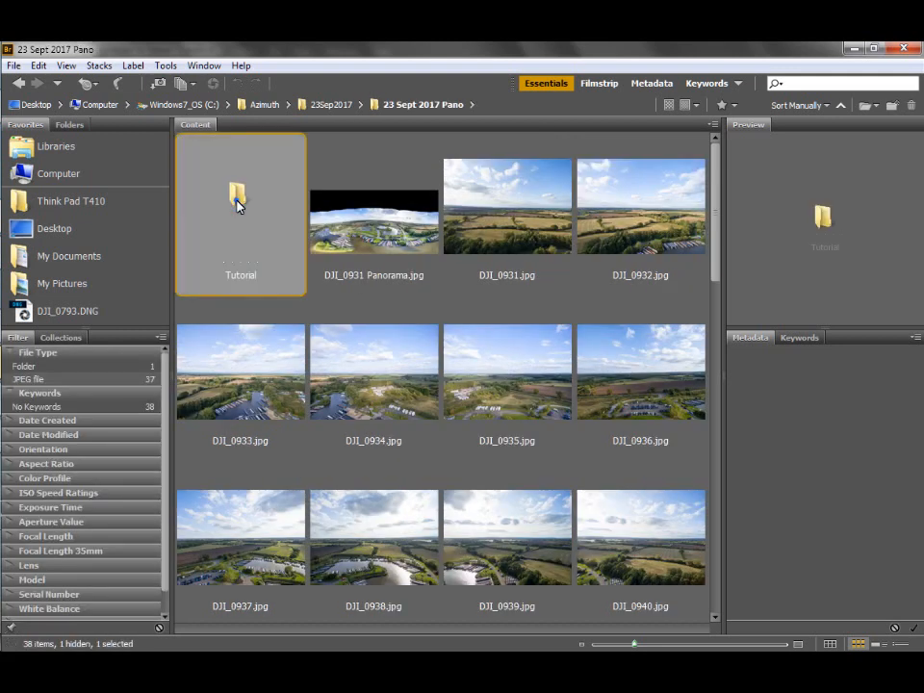
double_click(239, 202)
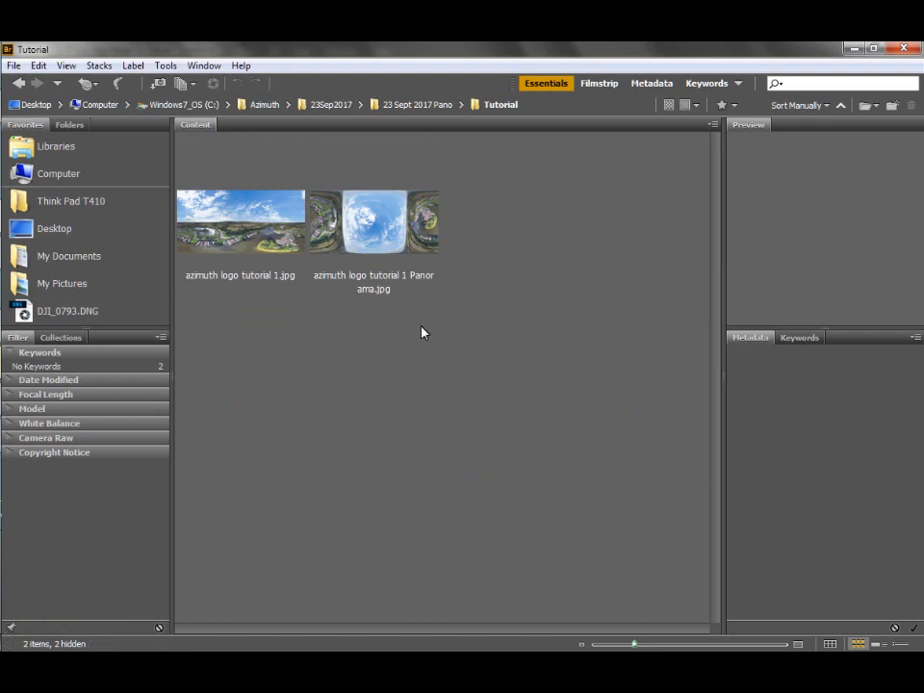
click(377, 235)
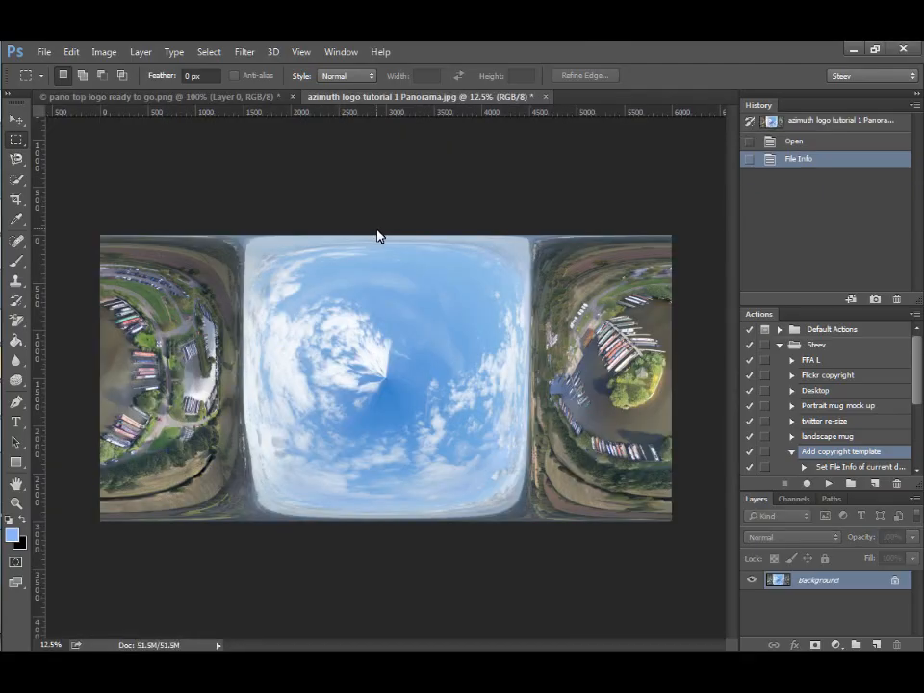
Copy the logo layer from pano top logo ready to go.png into the panorama with the Move tool, centred in the sky
click(186, 97)
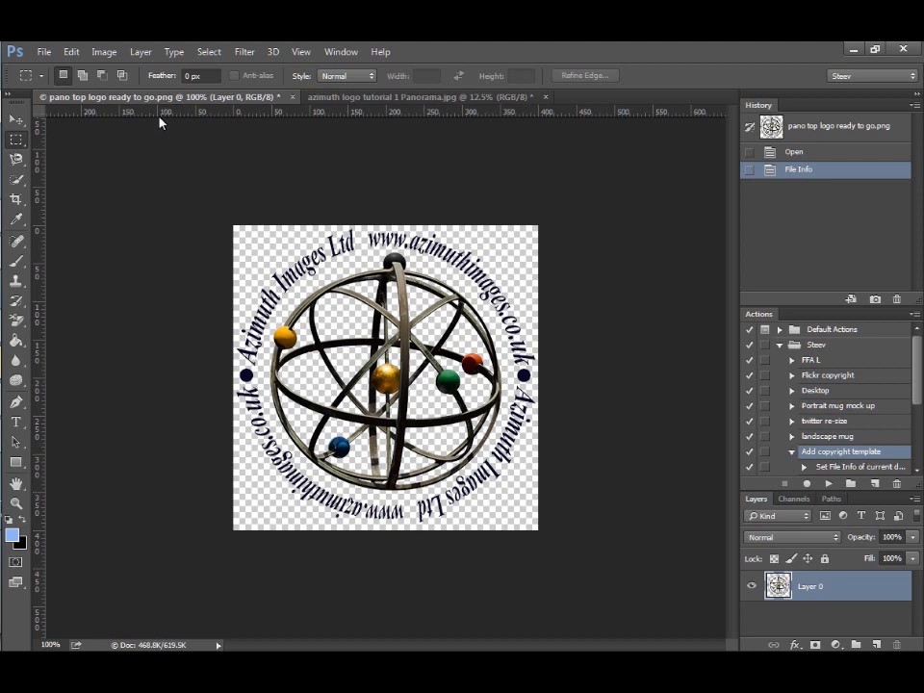
click(17, 121)
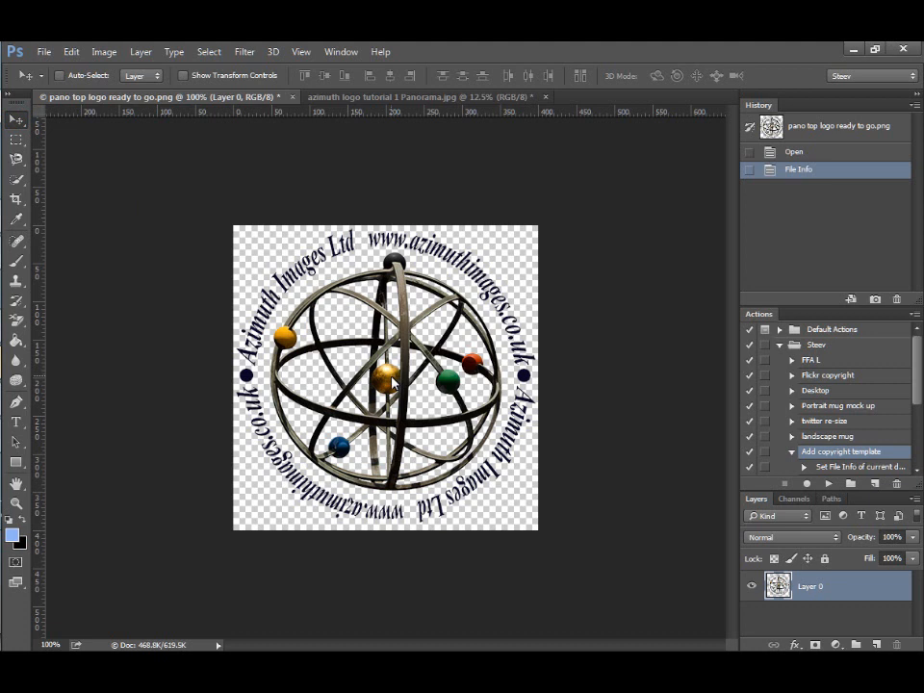
mouse_move(392, 383)
mouse_down()
mouse_move(412, 106)
mouse_move(413, 289)
mouse_move(397, 369)
mouse_up()
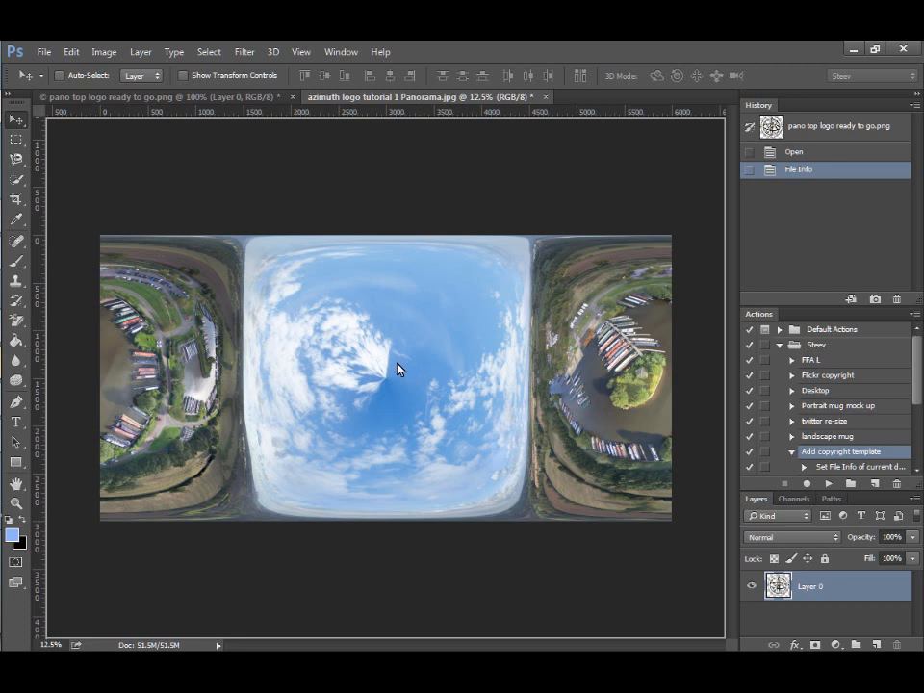
drag(397, 369, 397, 368)
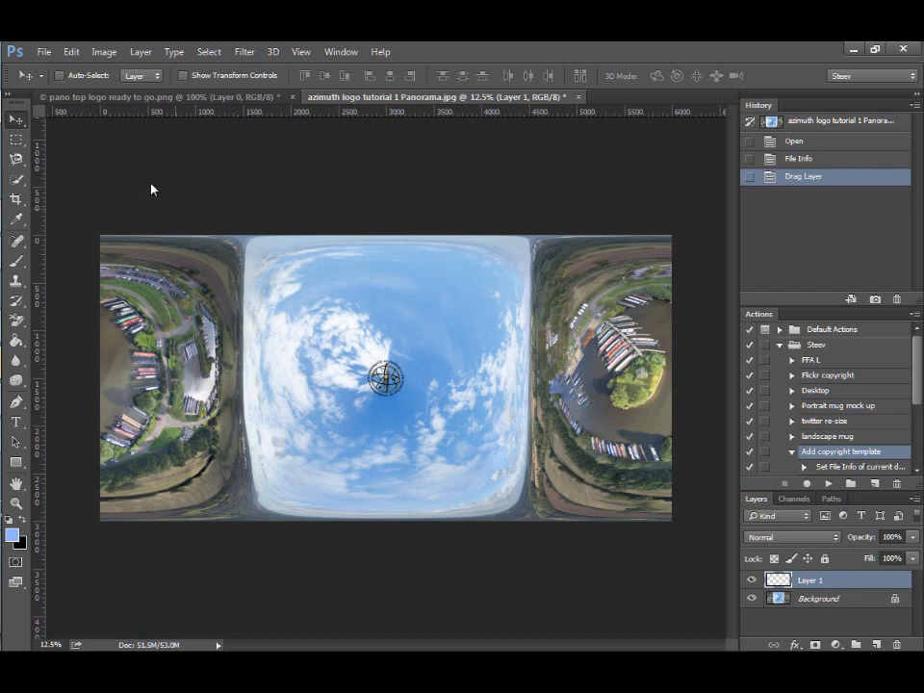
Save the composite as a maximum-quality JPEG, replacing azimuth logo tutorial 1 Panorama.jpg, and close the panorama document without saving further changes
click(45, 52)
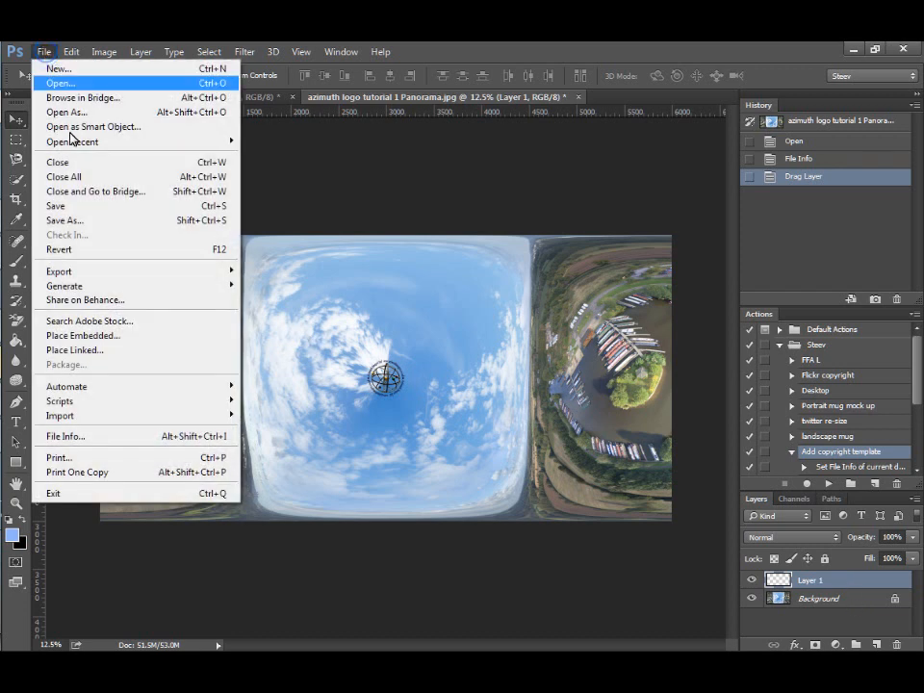
click(86, 208)
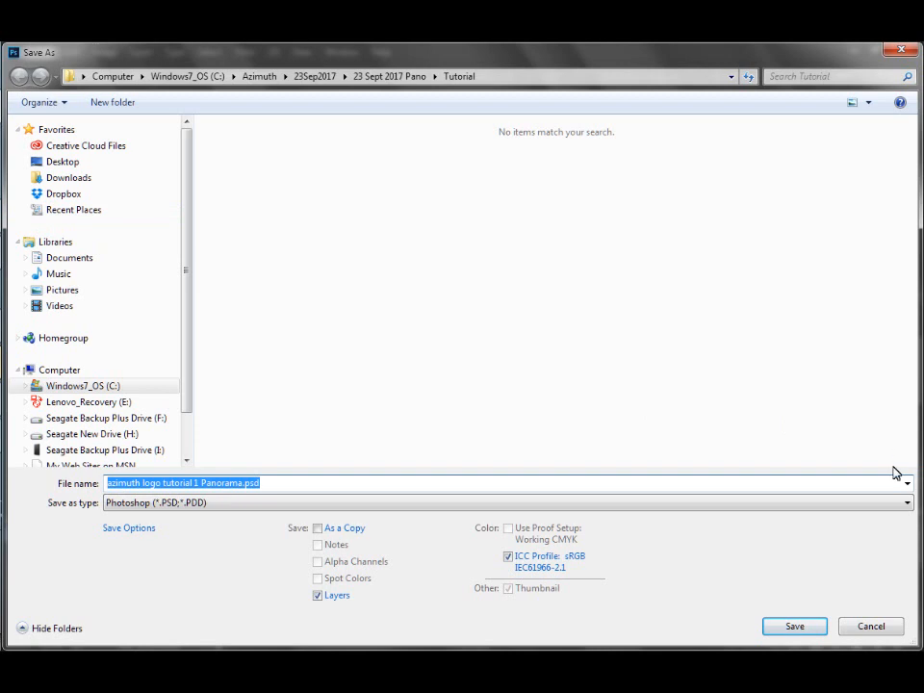
click(908, 506)
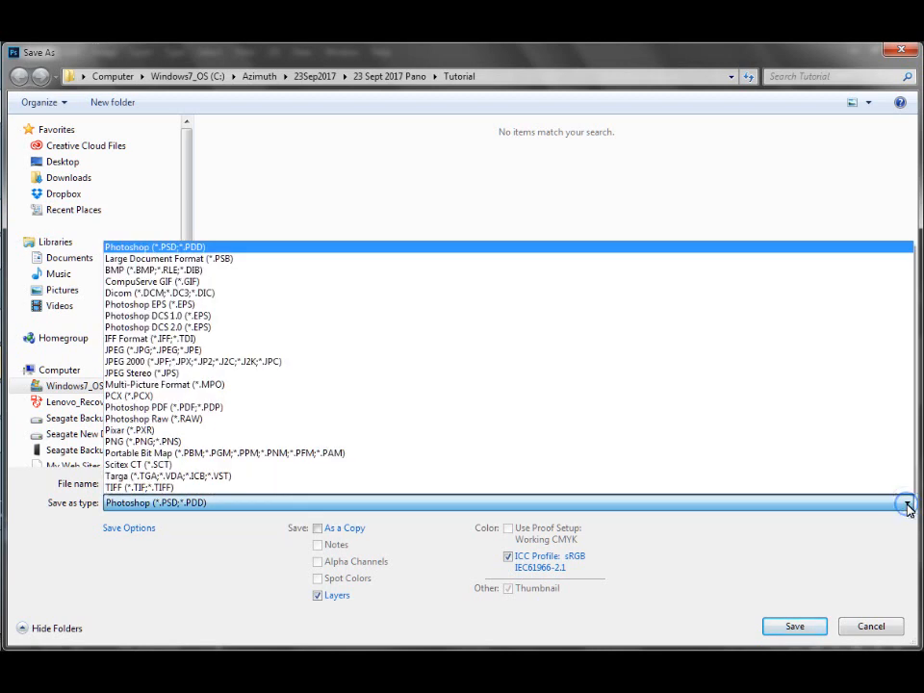
click(252, 352)
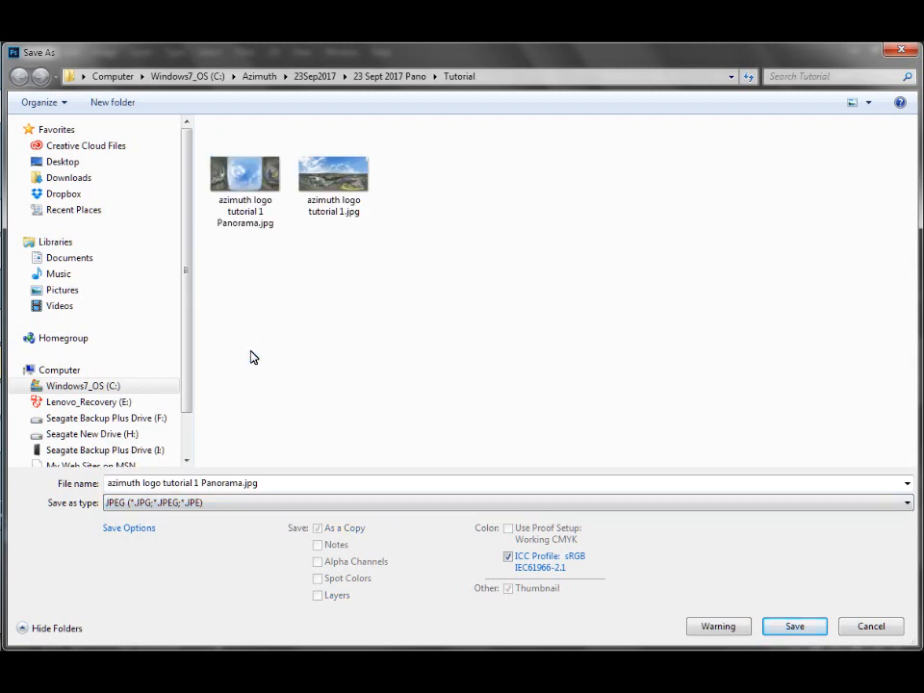
click(794, 627)
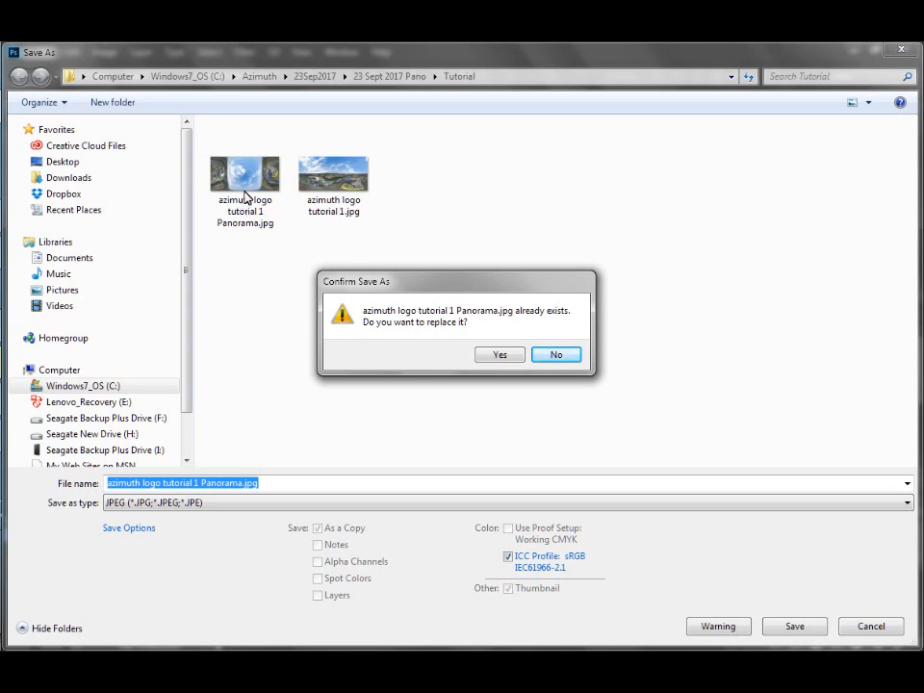
click(493, 355)
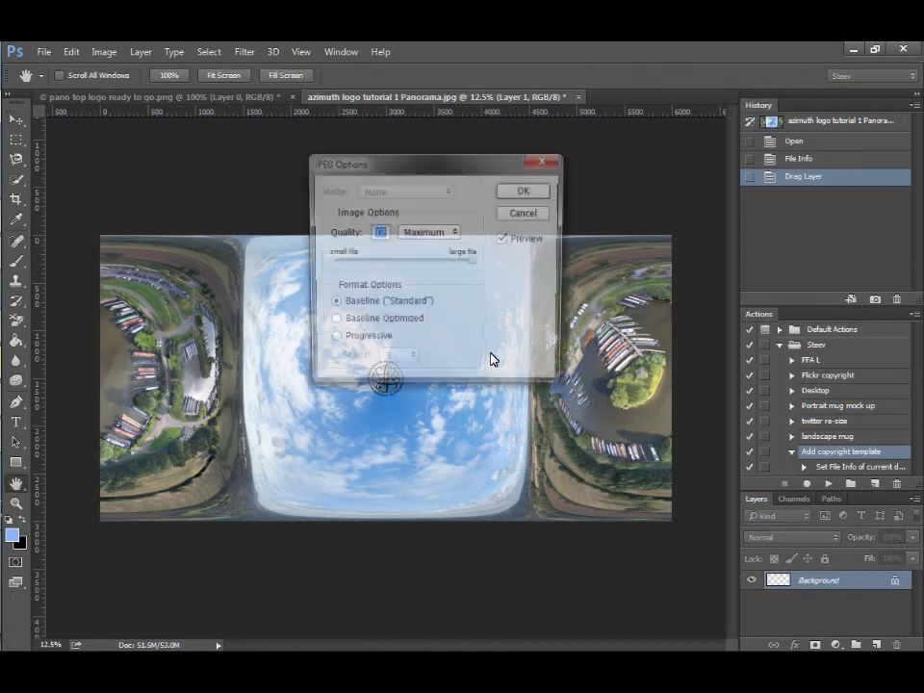
click(516, 192)
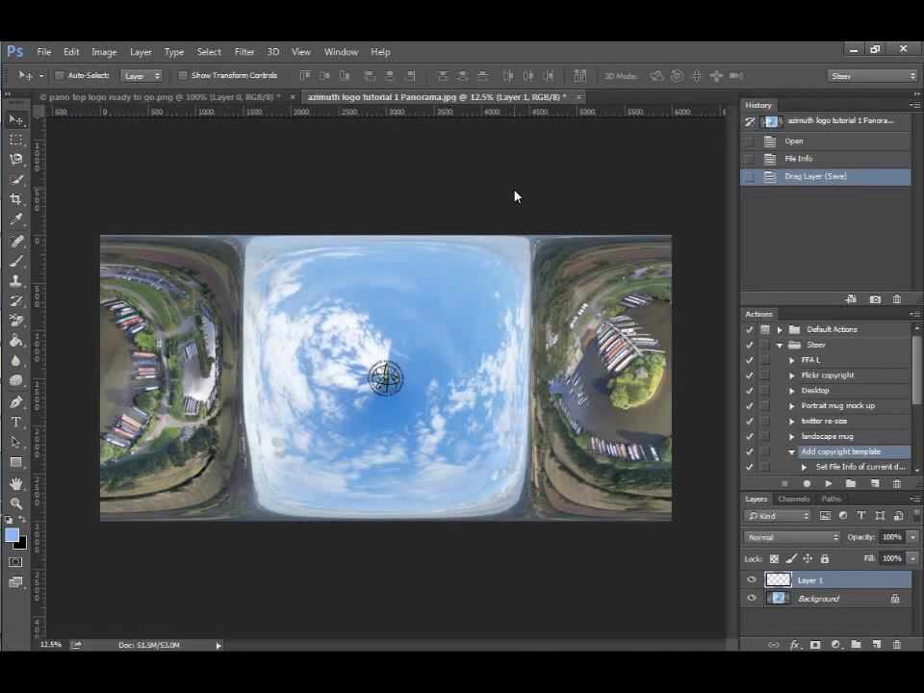
click(579, 97)
click(471, 288)
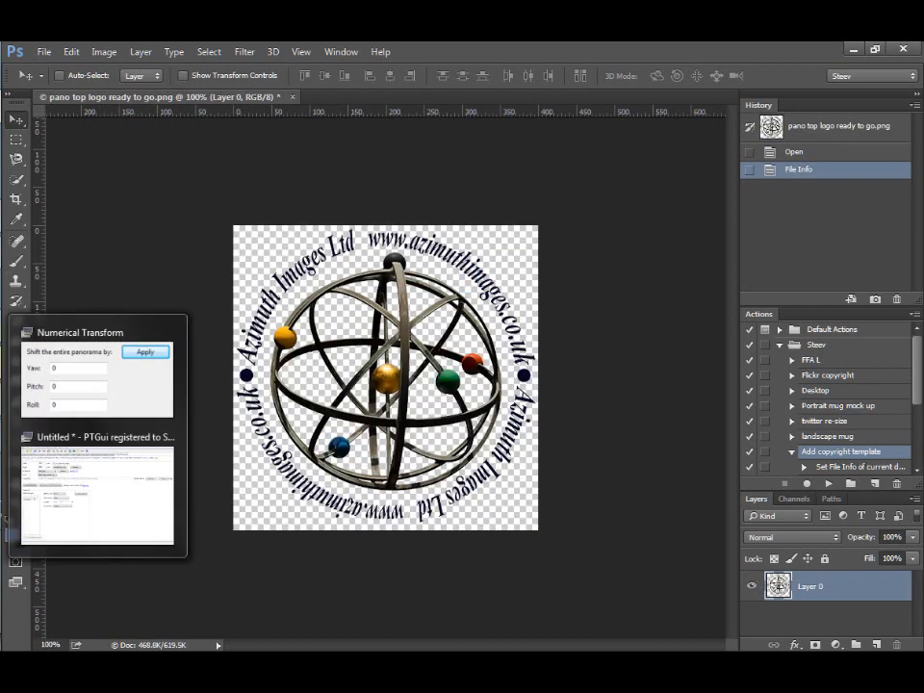
Switch to PTGui and start a new project, discarding the changes to the current one
click(6, 534)
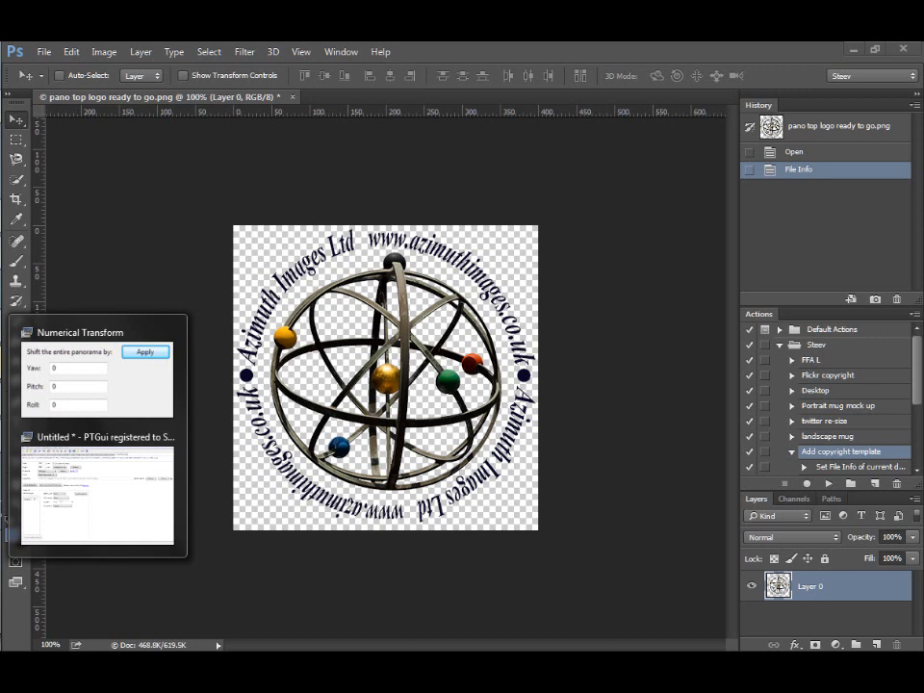
click(58, 450)
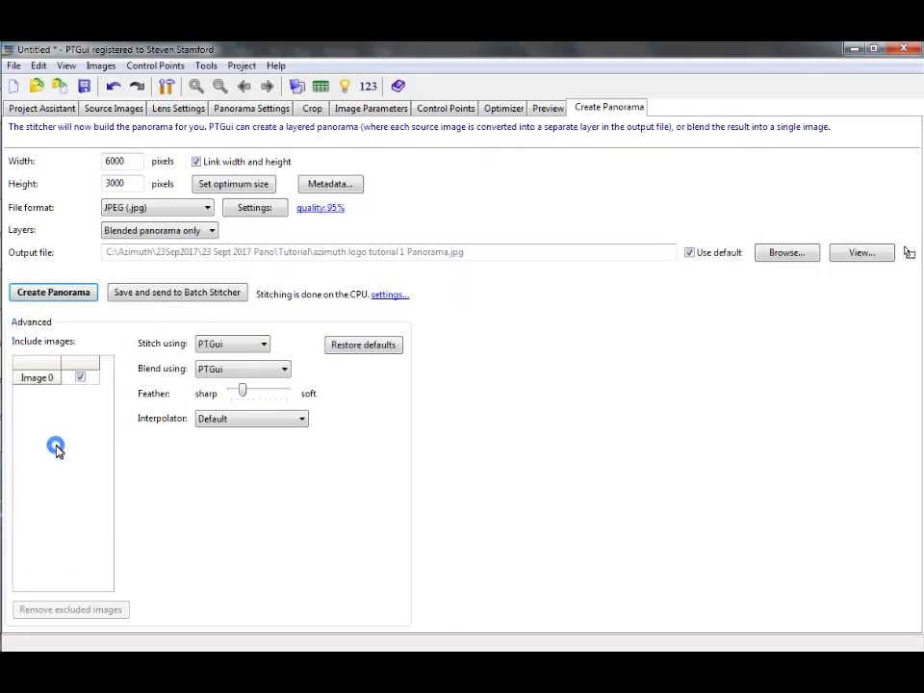
click(12, 67)
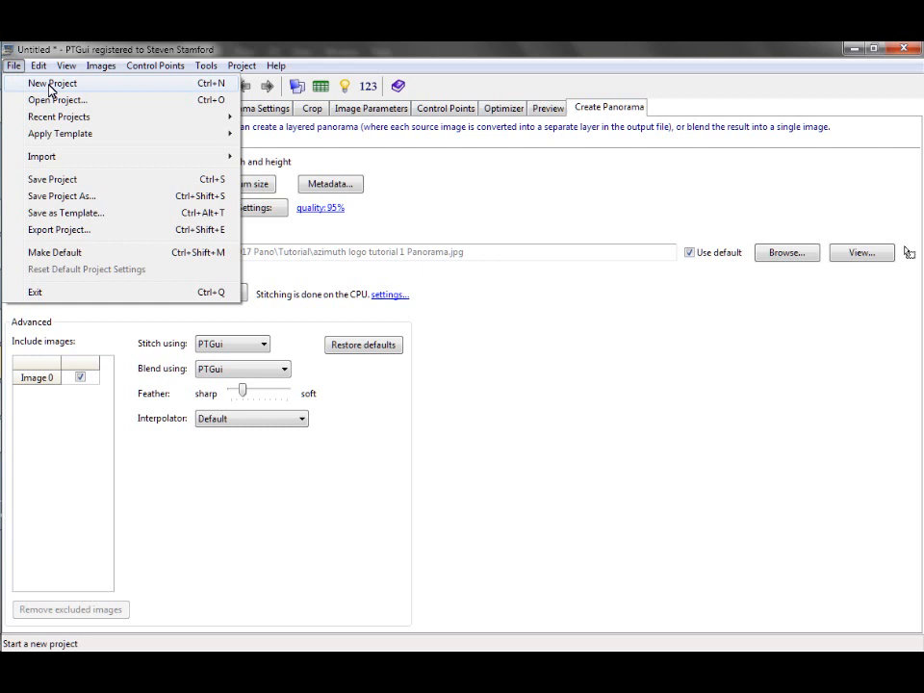
click(50, 85)
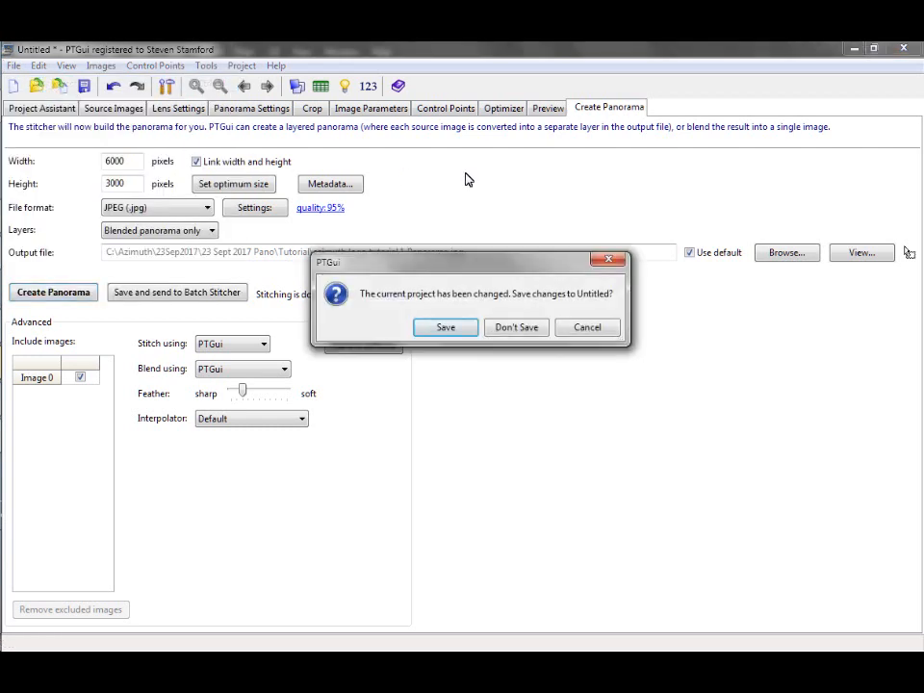
click(527, 330)
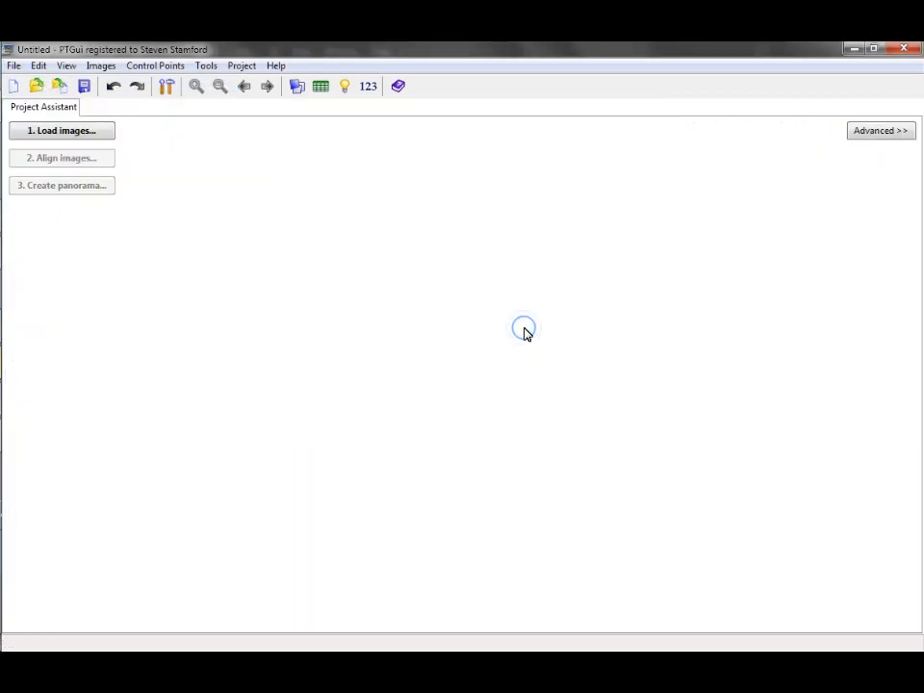
Load only azimuth logo tutorial 1 Panorama.jpg from the Tutorial folder into the project, declining the other image in the folder
click(81, 129)
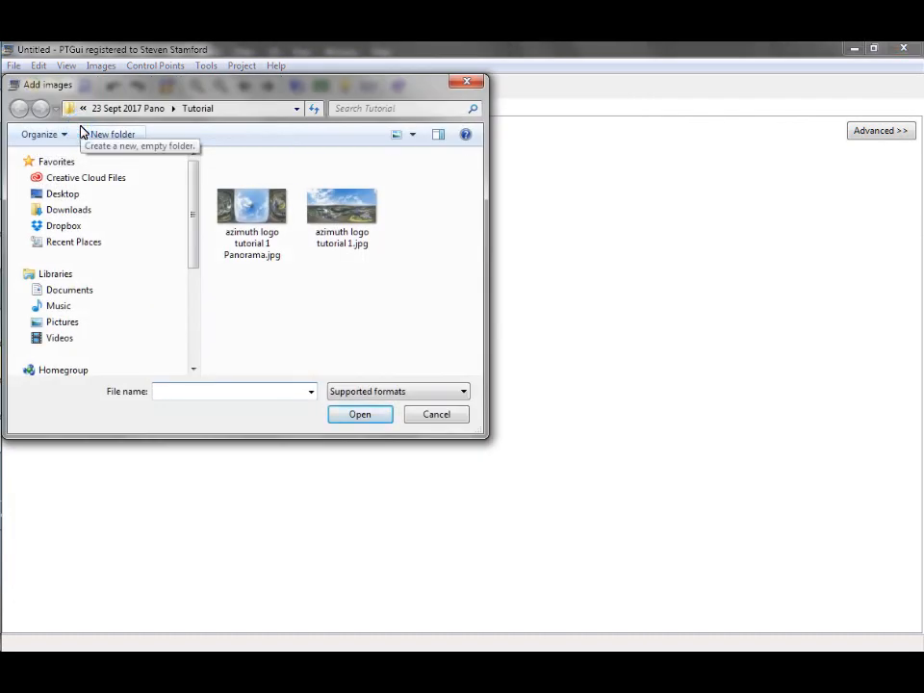
click(254, 212)
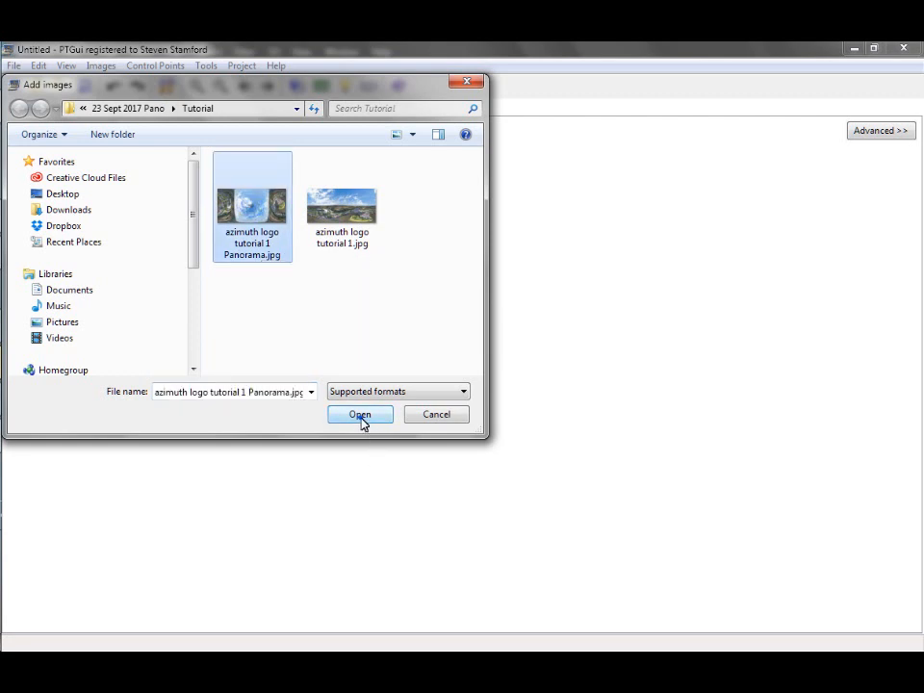
click(360, 415)
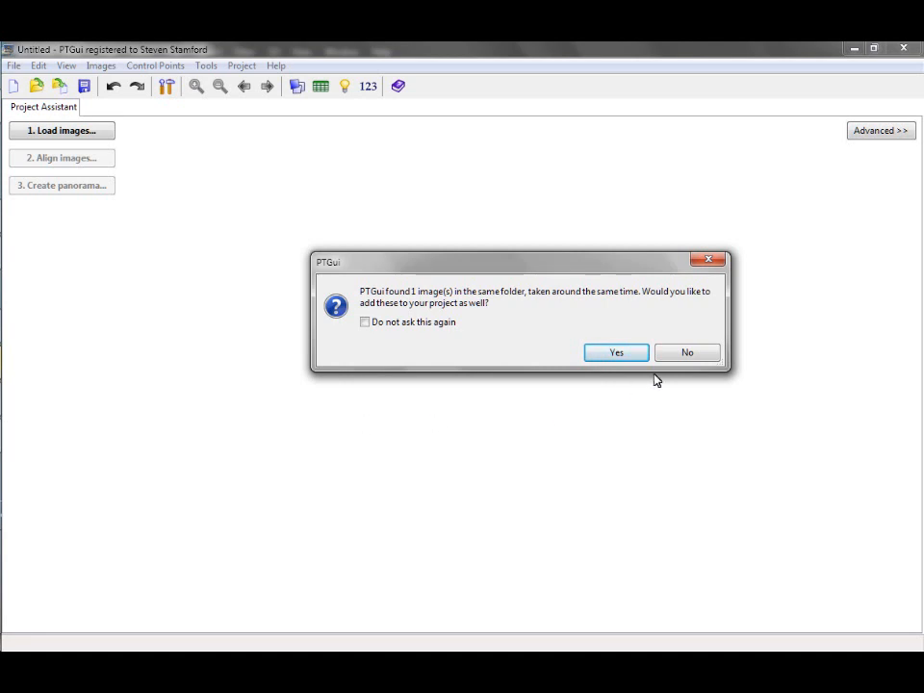
click(687, 353)
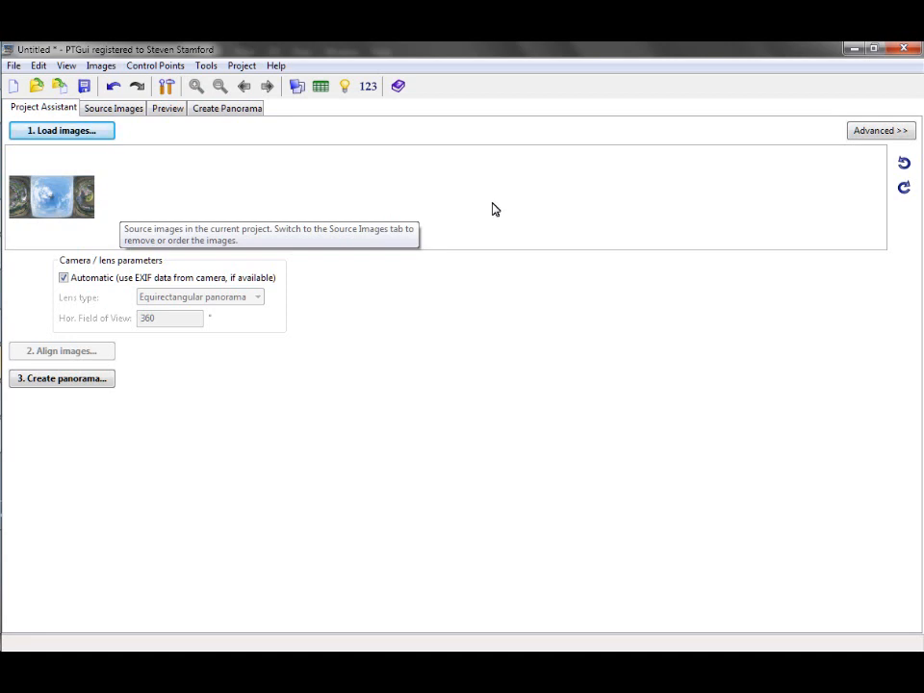
In the advanced panorama settings, set the projection to Equirectangular and the field of view to 360° horizontal by 180° vertical
click(885, 133)
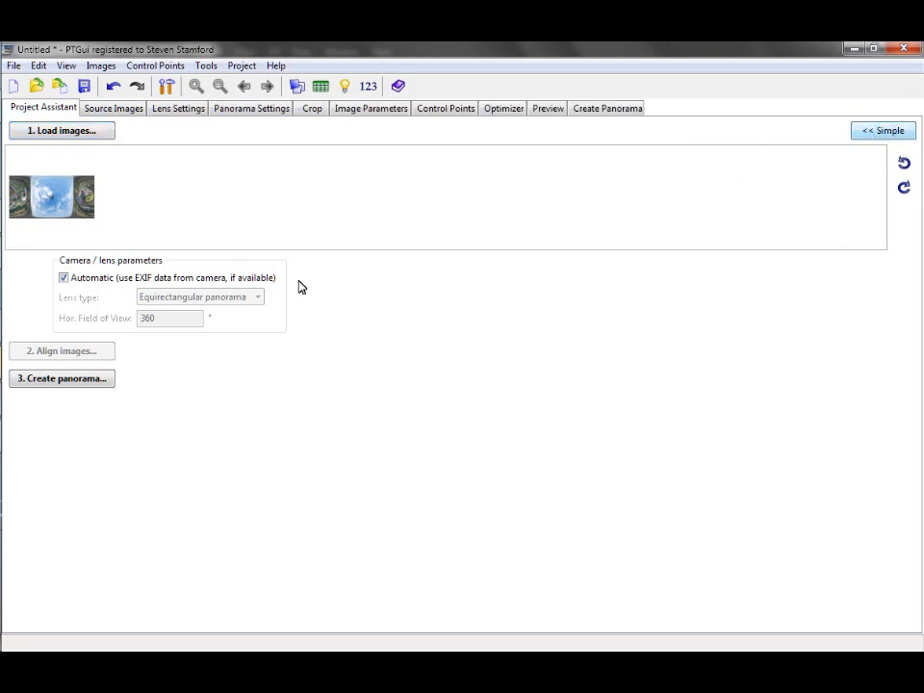
click(239, 114)
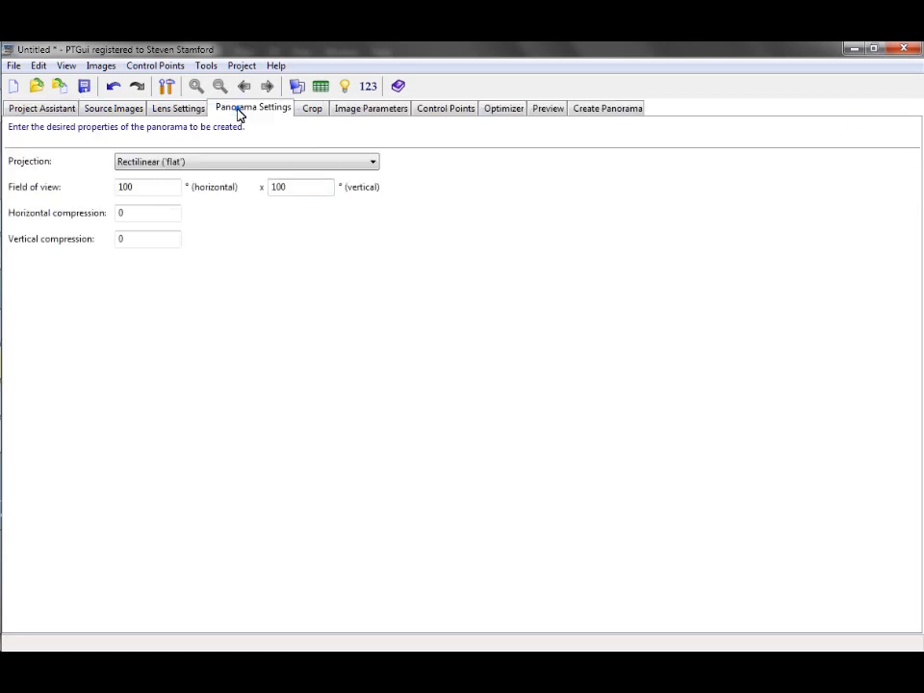
click(374, 162)
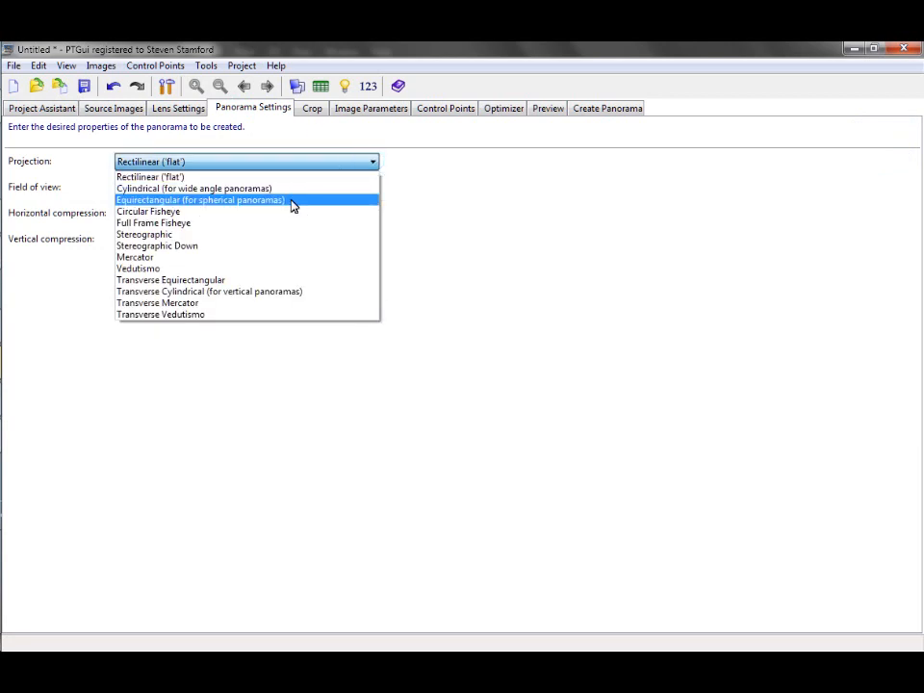
click(293, 205)
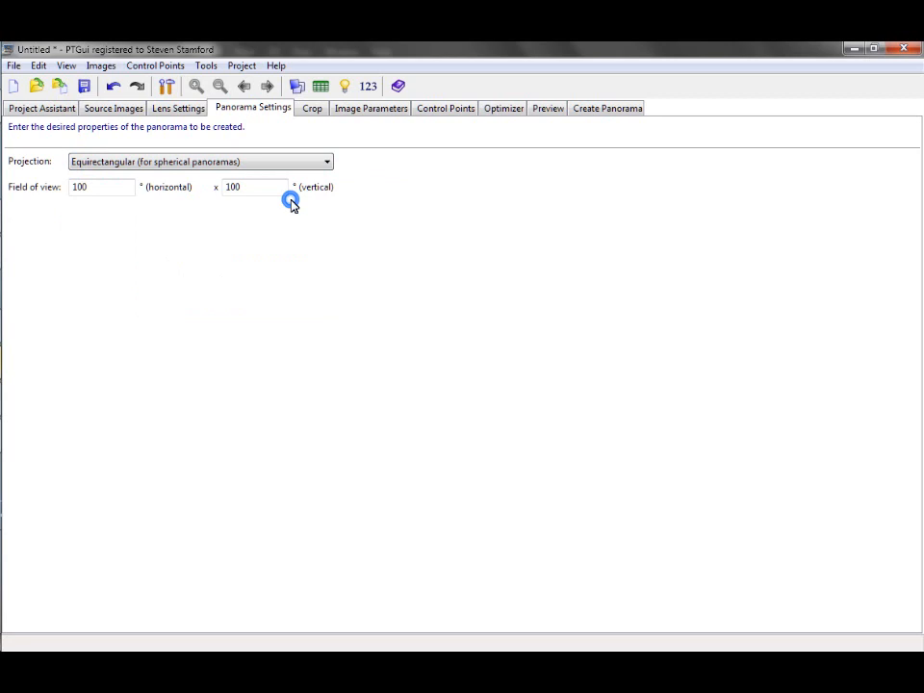
key(BackSpace)
key(BackSpace)
key(BackSpace)
text(360)
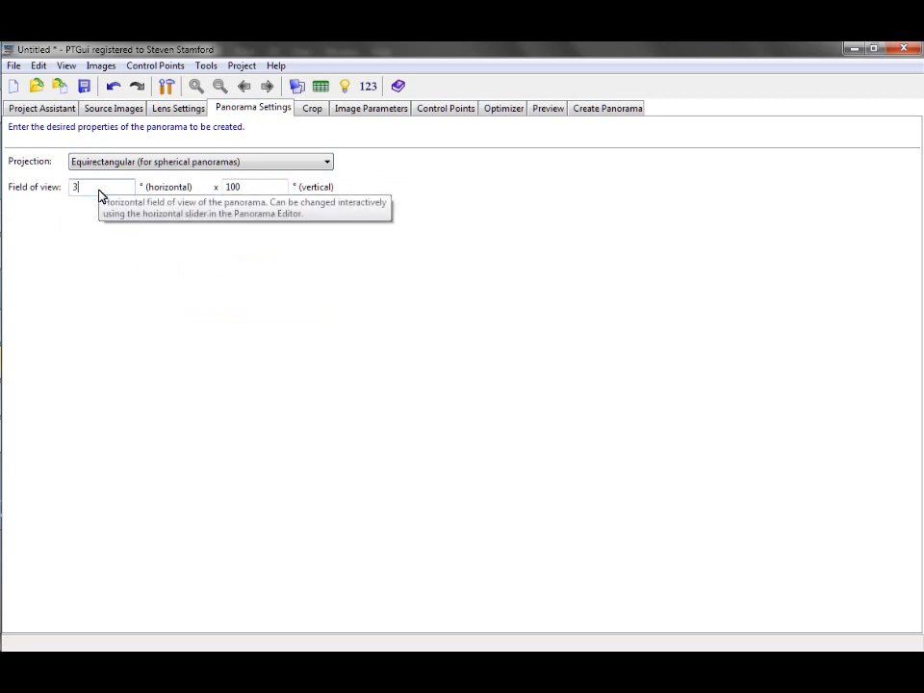
click(246, 190)
key(BackSpace)
key(BackSpace)
text(80)
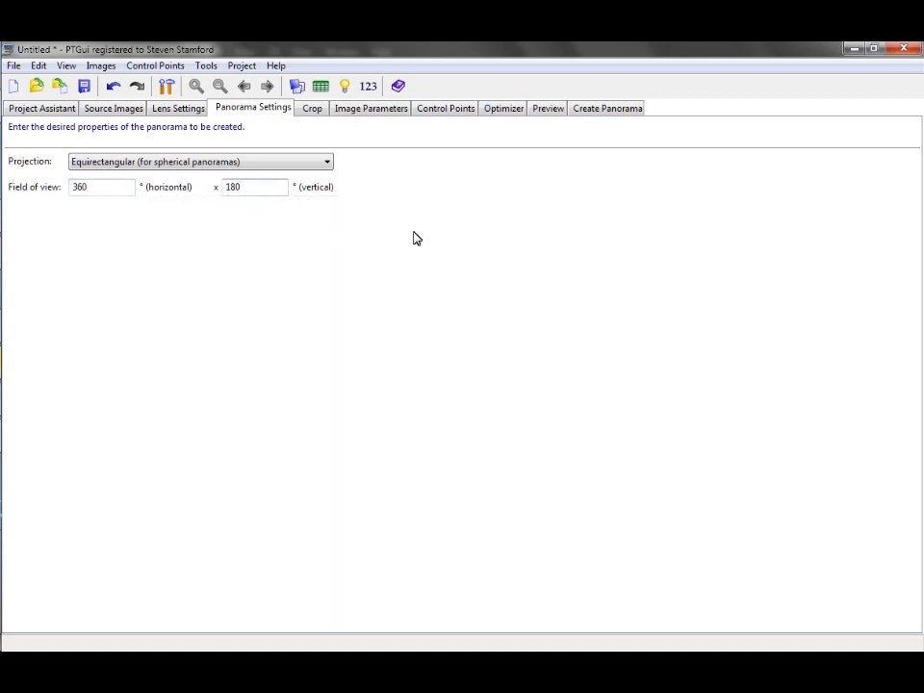
Set the pitch of image 0 to 90 in the image parameters
click(371, 110)
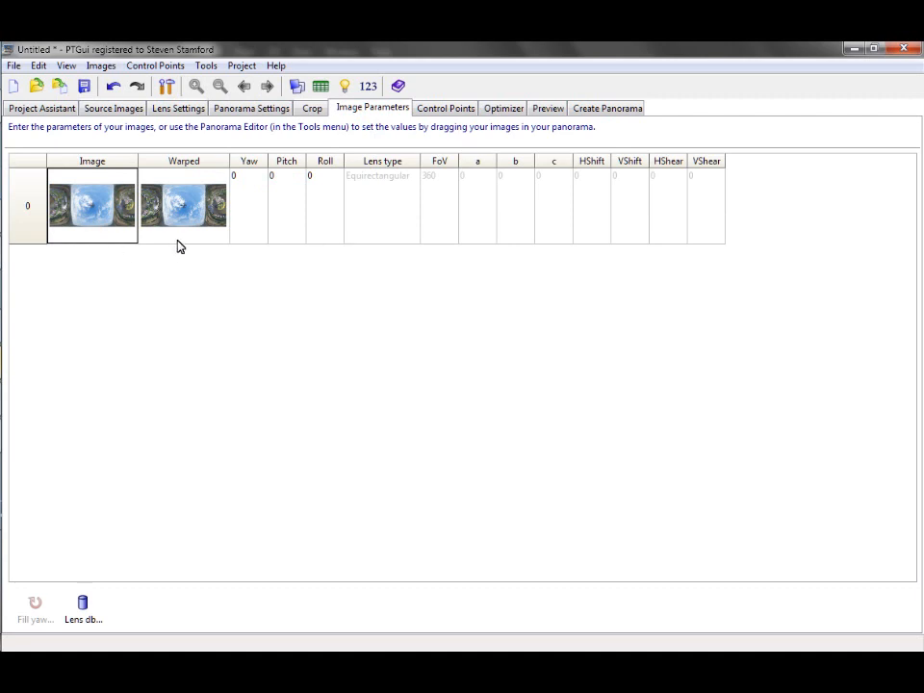
click(285, 179)
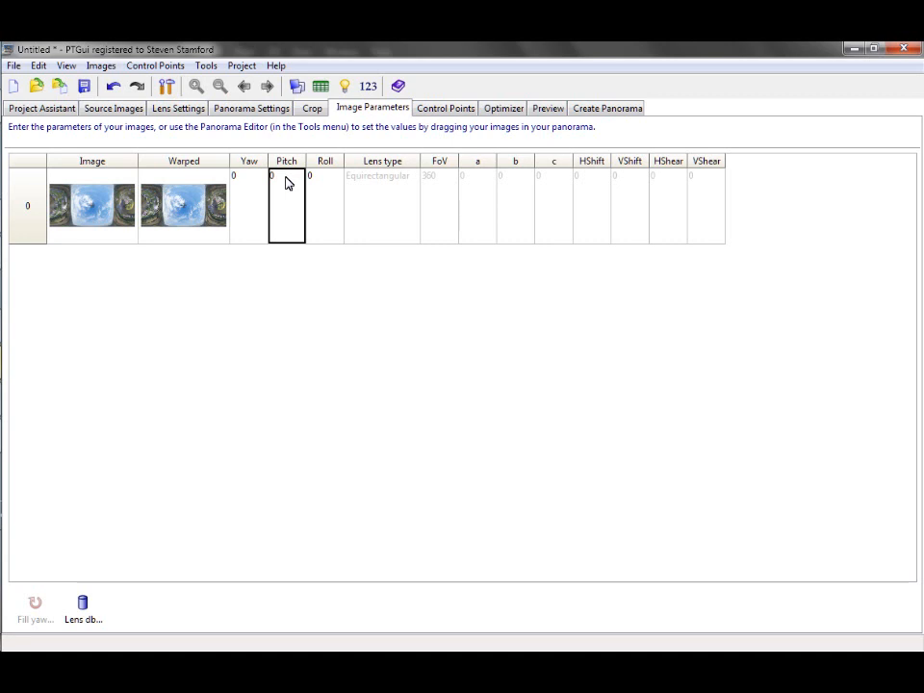
text(90)
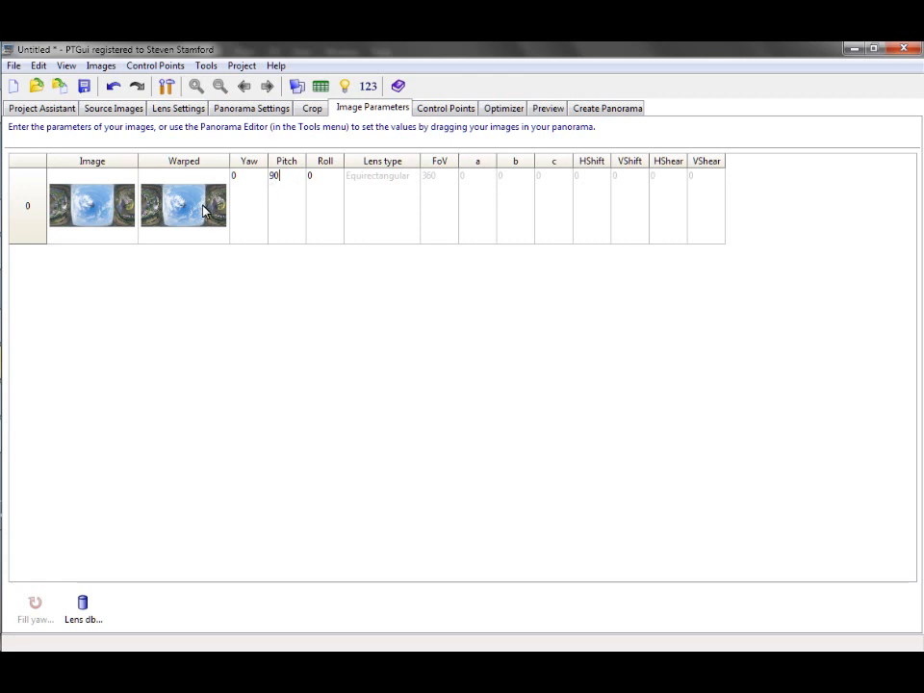
click(167, 241)
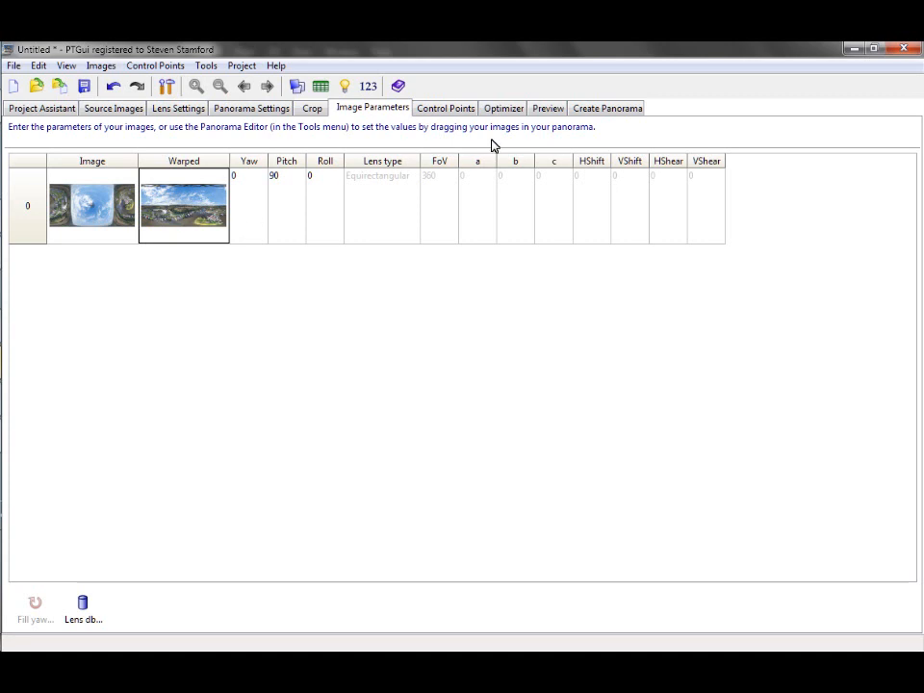
Set the output to the optimum size of 6000 × 3000 pixels and rename the output file to azimuth logo tutorial 1 finished.jpg
click(627, 110)
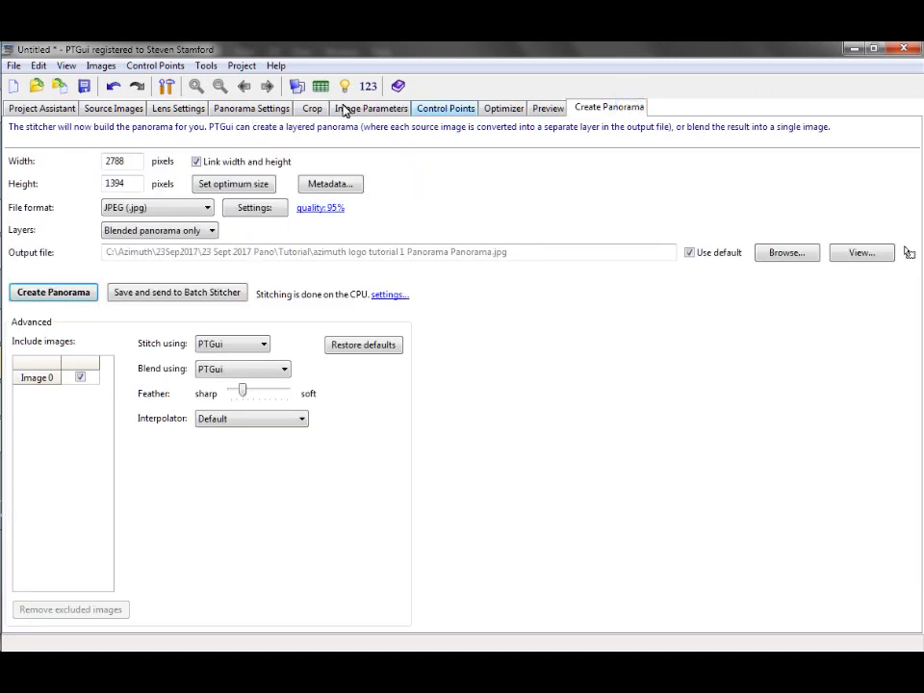
click(254, 184)
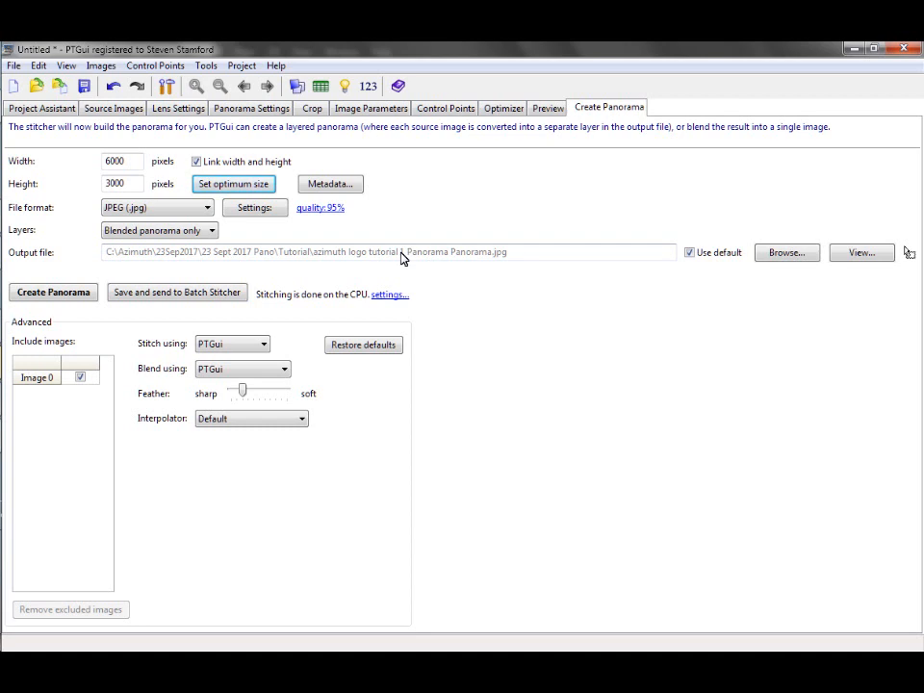
click(527, 254)
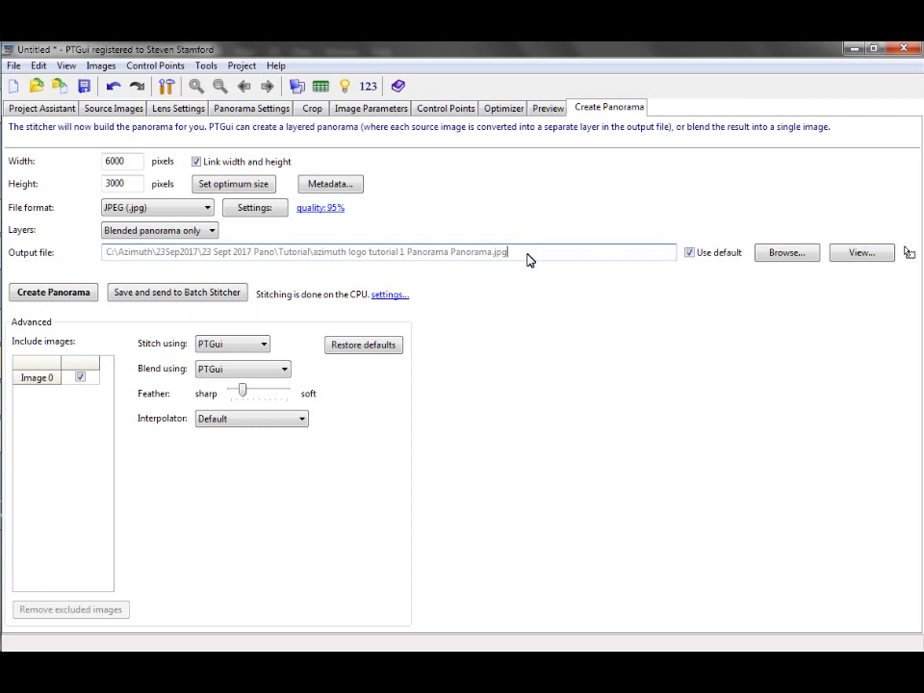
key(BackSpace)
key(BackSpace)
key(BackSpace)
key(BackSpace)
key(BackSpace)
key(BackSpace)
key(BackSpace)
key(BackSpace)
key(BackSpace)
key(BackSpace)
key(BackSpace)
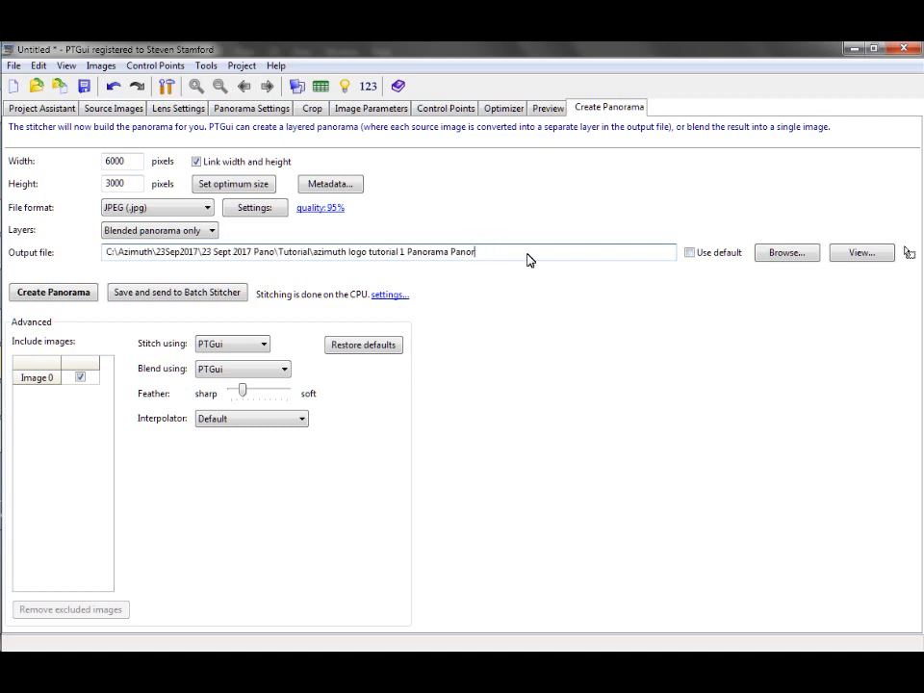
key(BackSpace)
key(BackSpace)
key(BackSpace)
key(BackSpace)
key(BackSpace)
key(BackSpace)
key(BackSpace)
key(BackSpace)
key(BackSpace)
key(BackSpace)
text(finished)
Create the panorama and close PTGui without saving the project
click(60, 293)
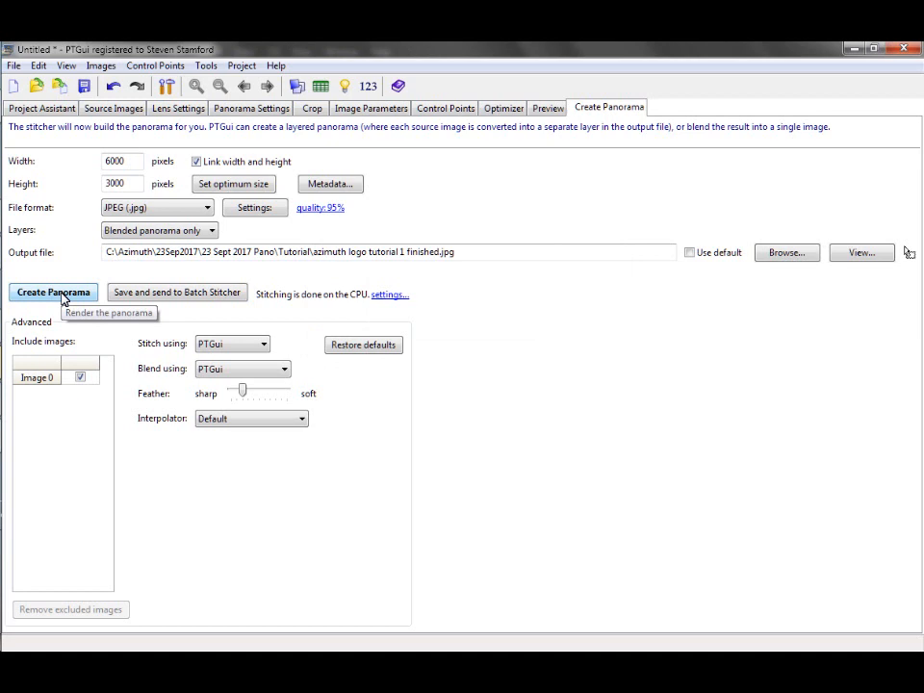
click(905, 49)
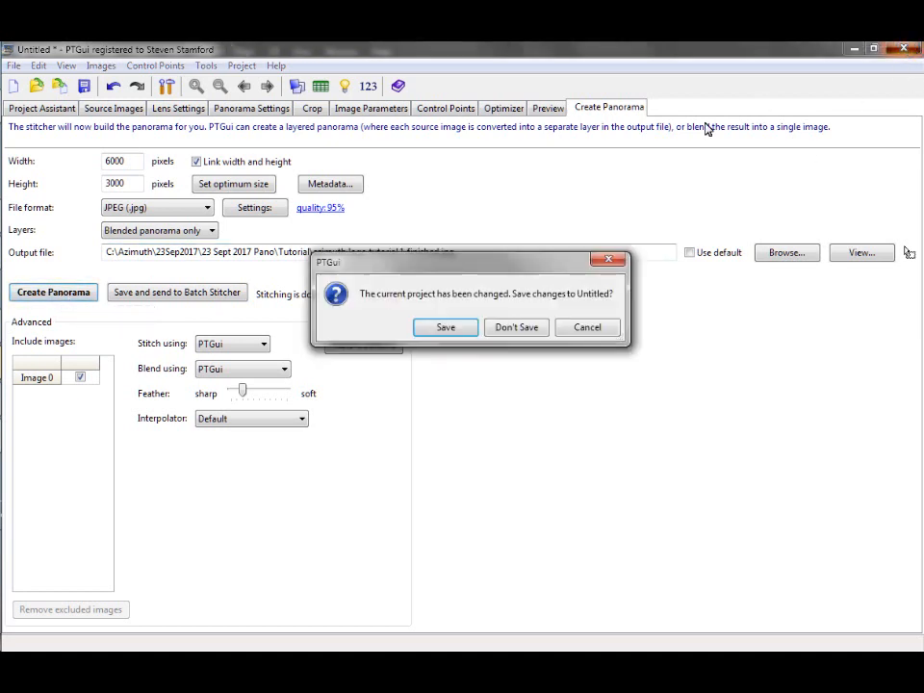
click(525, 328)
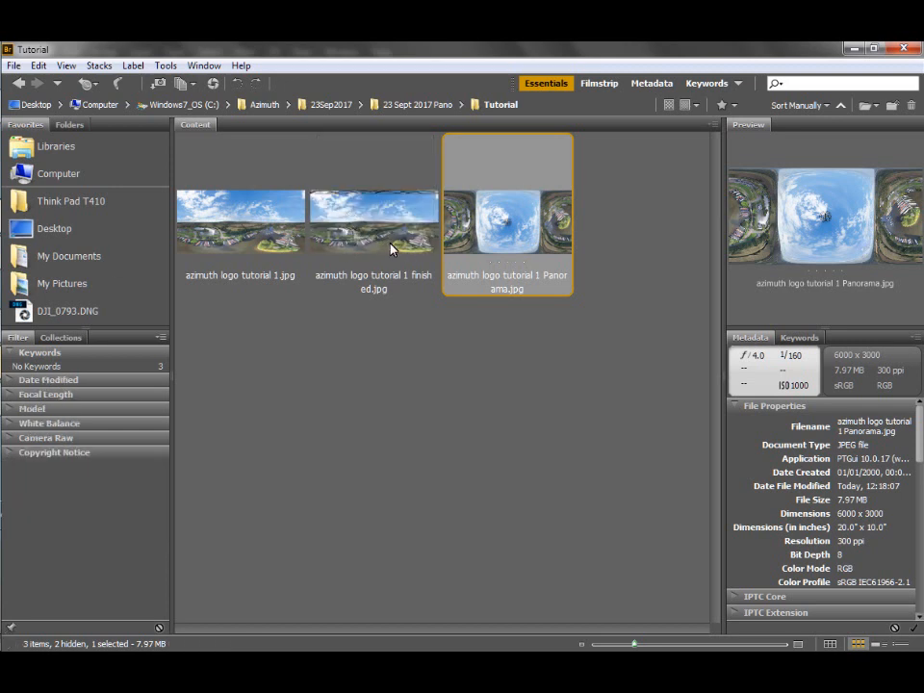
Open azimuth logo tutorial 1 finished.jpg from the Tutorial folder in Photoshop
click(390, 249)
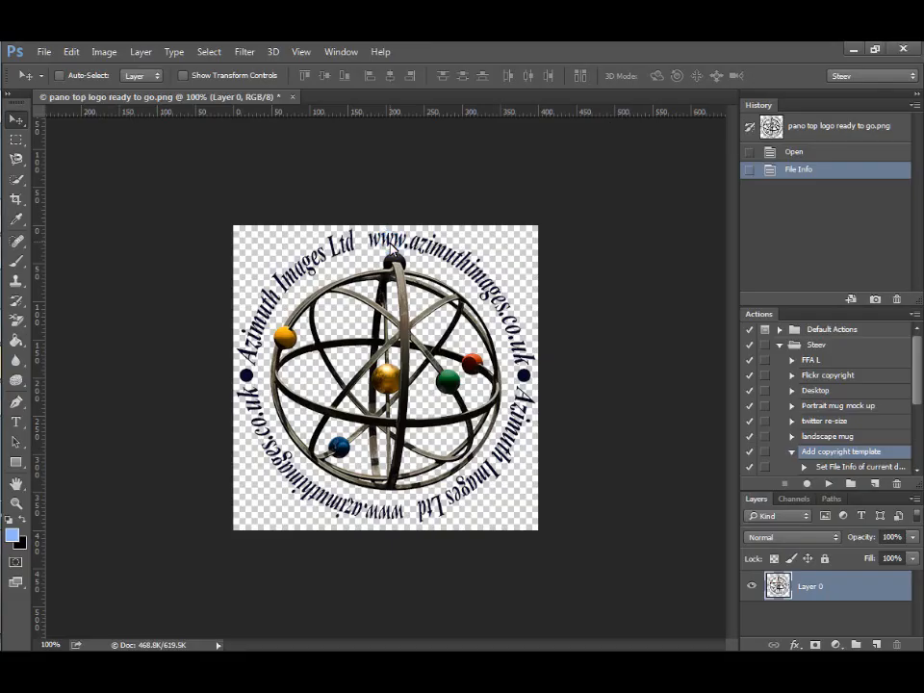